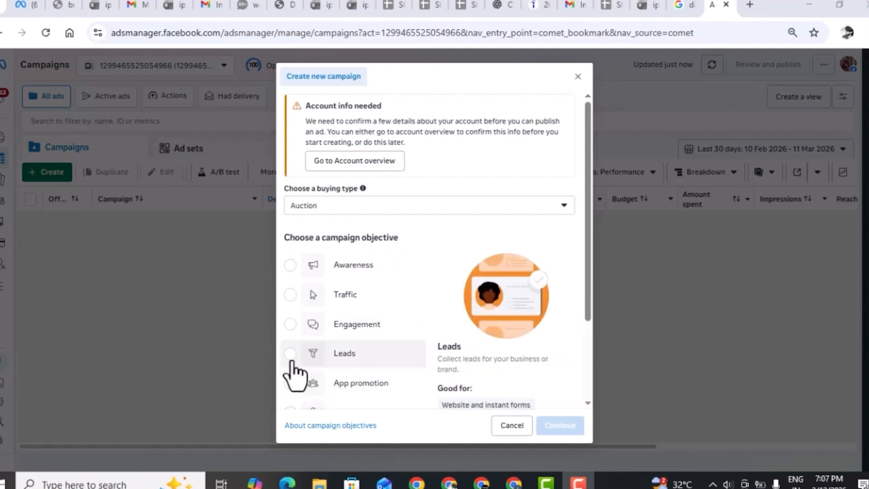
Create a campaign with the Leads objective and name it DM LEADS.
left_click(290, 354)
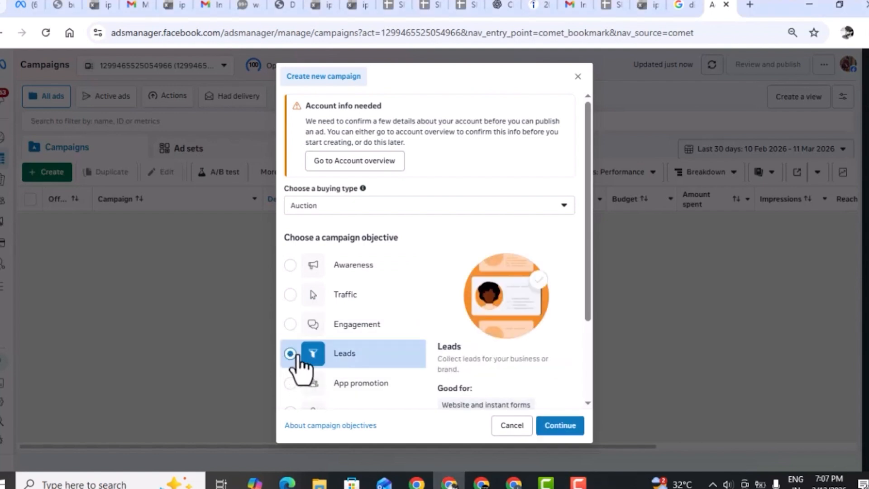
left_click(569, 427)
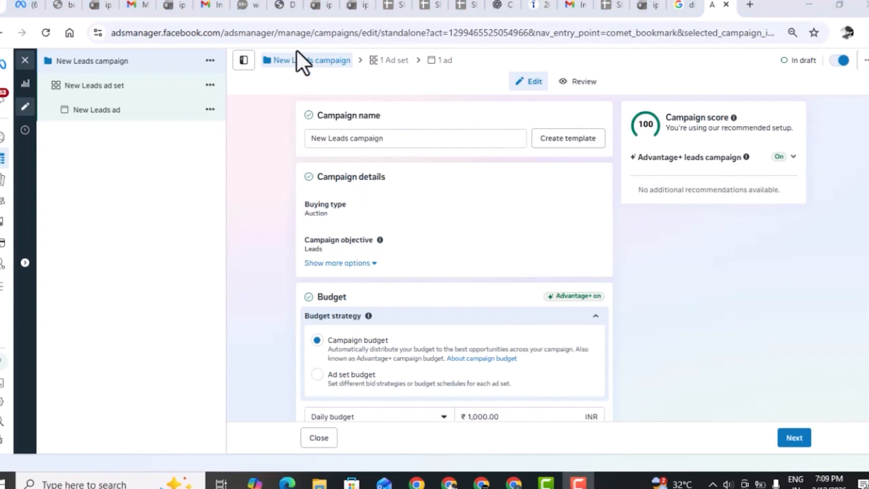
triple_click(384, 138)
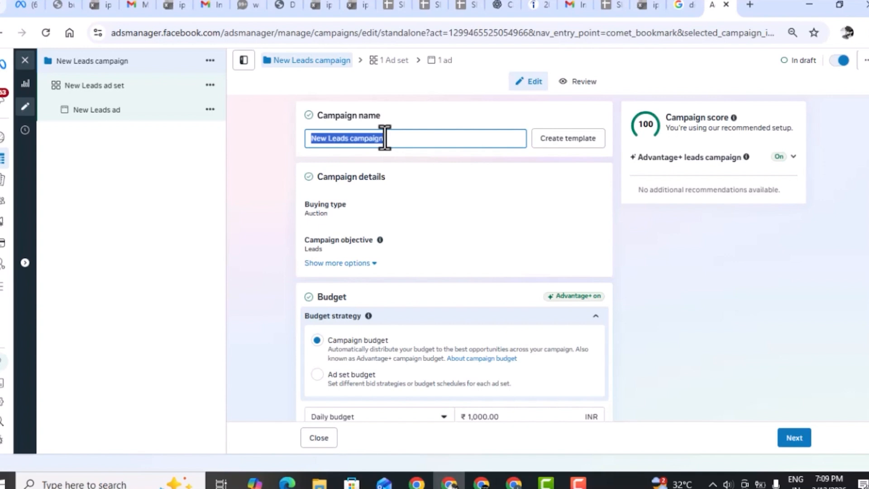
type("D")
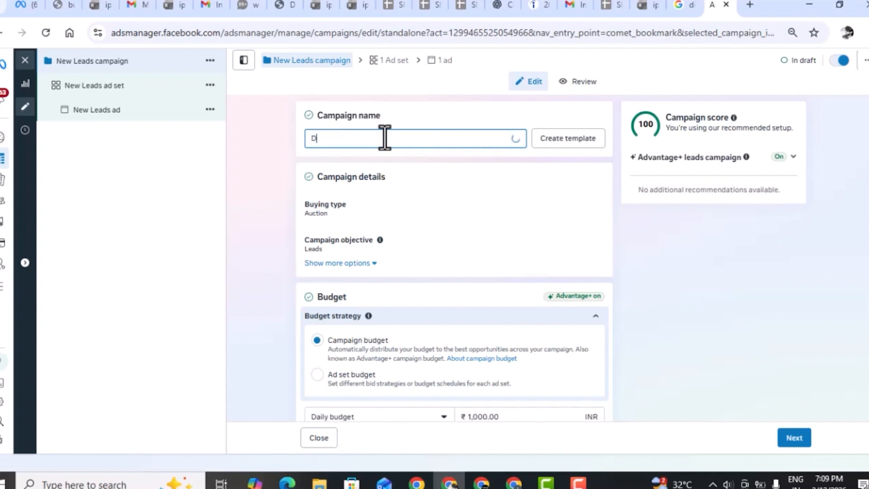
type("M")
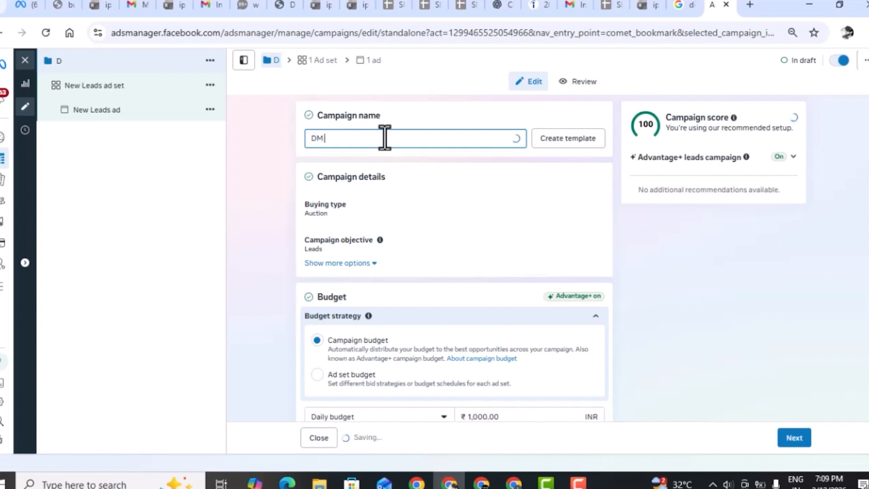
type(" LEADS")
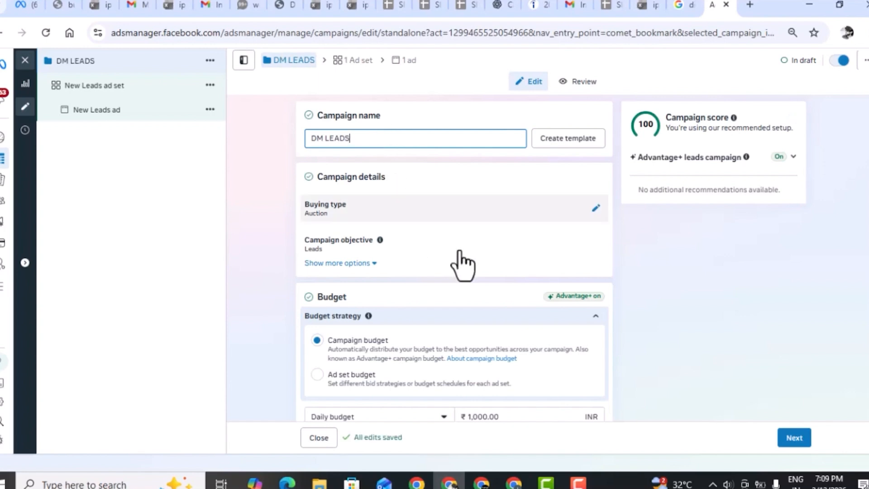
Set the campaign's daily budget to ₹500 and proceed to the ad set settings.
scroll(462, 263, "down", 2)
scroll(462, 263, "down", 3)
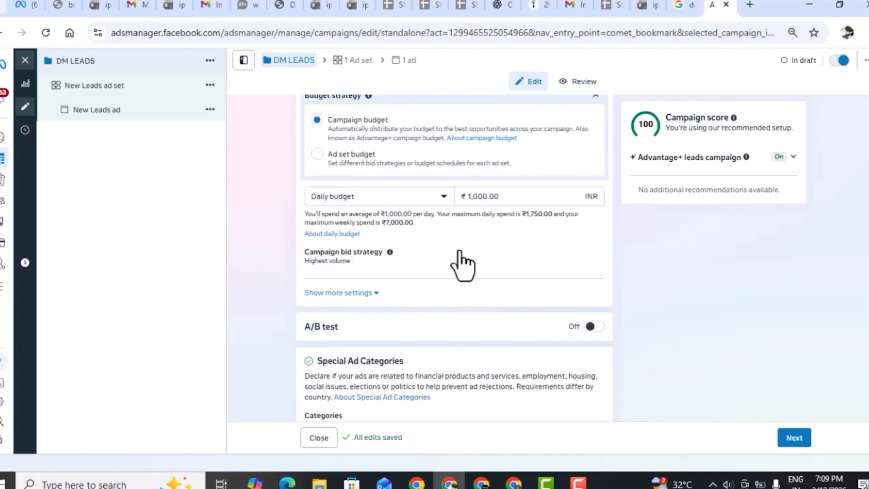
left_click(484, 199)
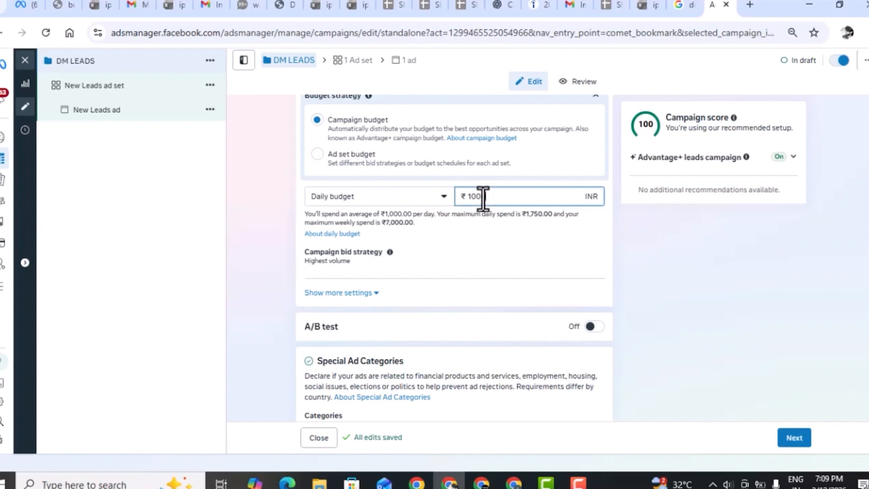
double_click(477, 197)
type("500.")
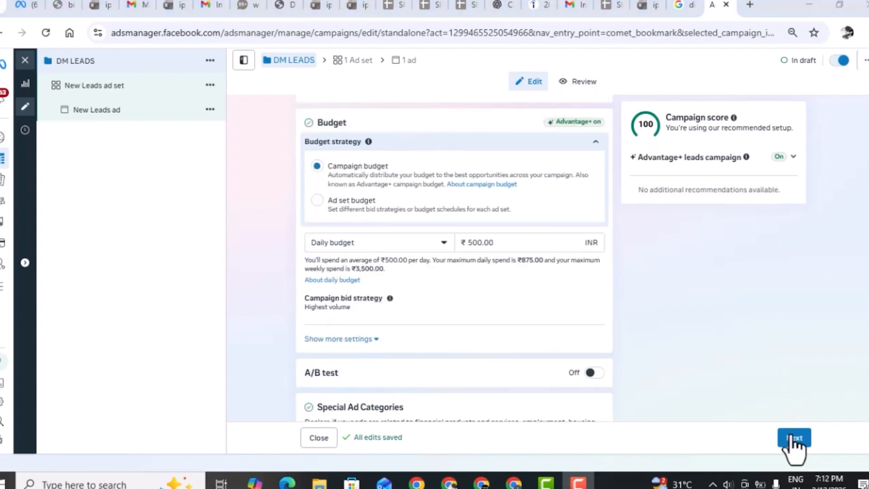
left_click(794, 438)
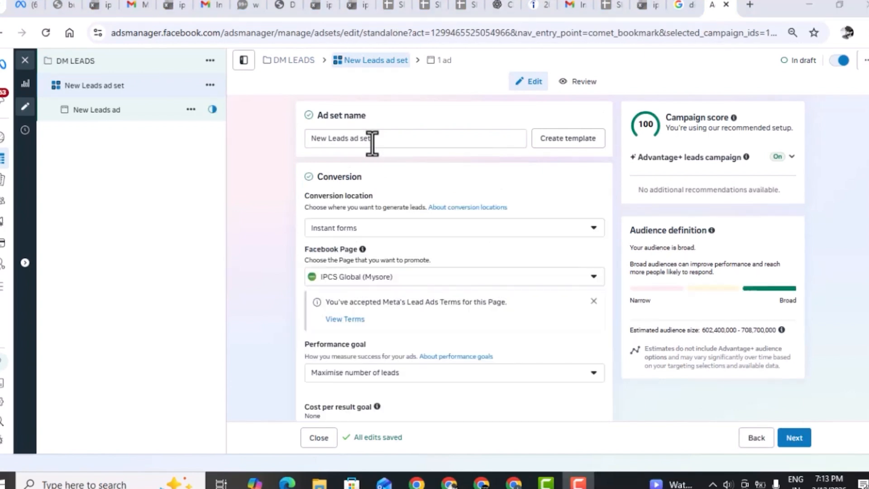
Rename the ad set as DM LEADS.
triple_click(372, 139)
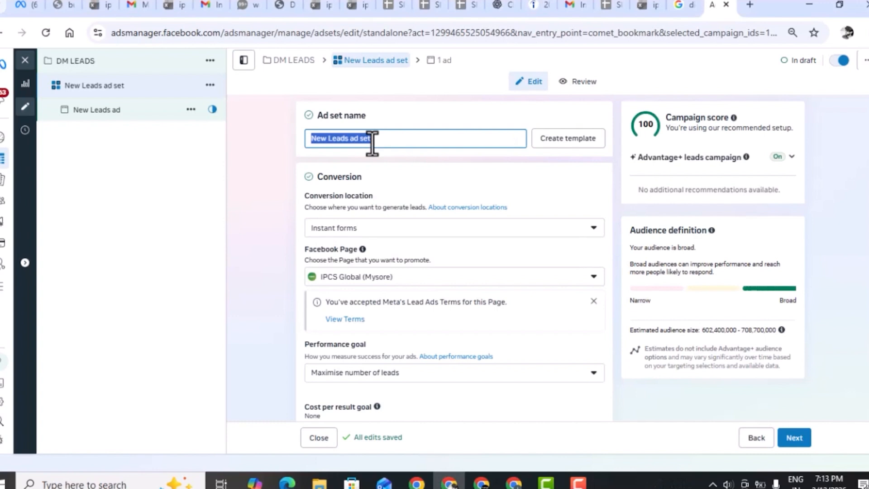
type("DM LEADS")
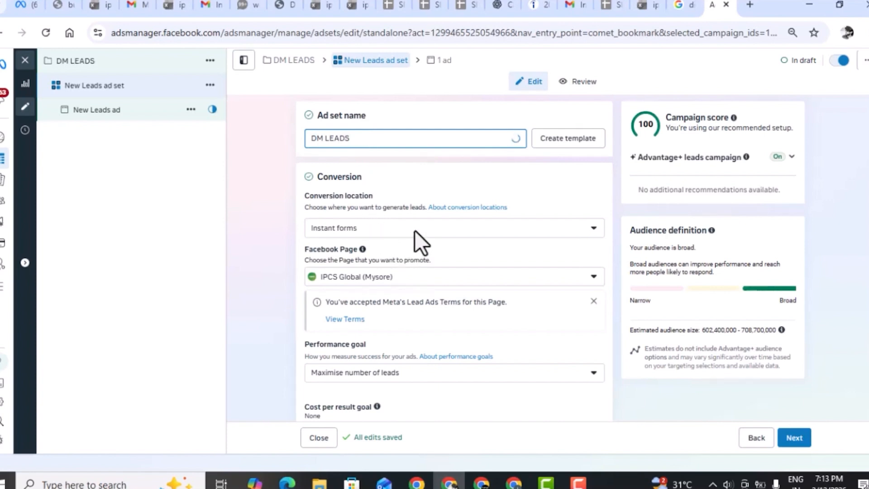
Review the ad set's conversion location and performance goal options, keeping Instant forms and Maximise number of leads.
left_click(392, 230)
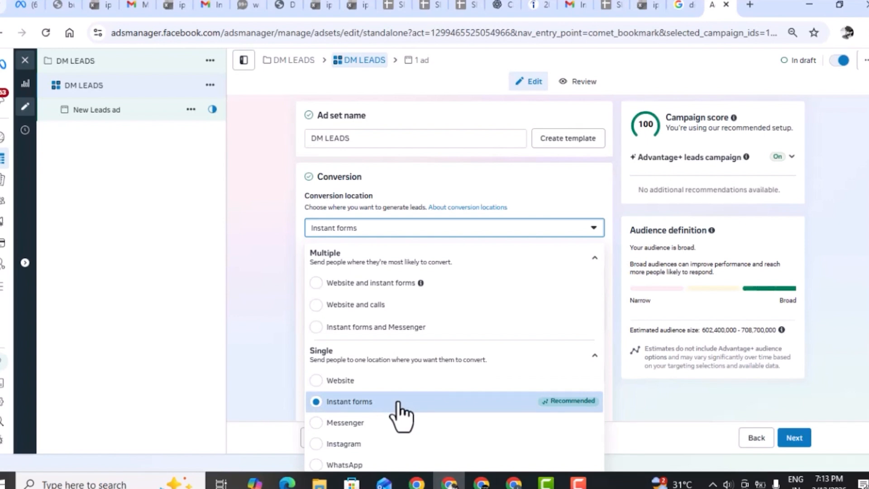
left_click(285, 274)
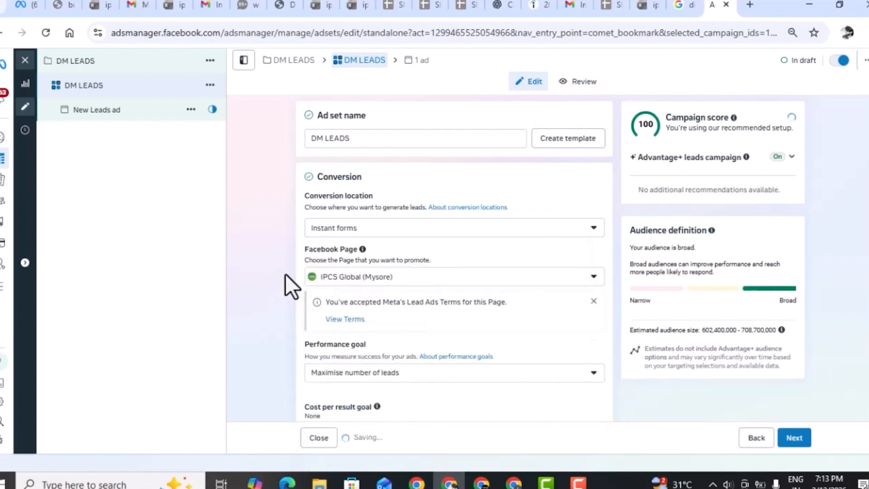
scroll(285, 275, "down", 3)
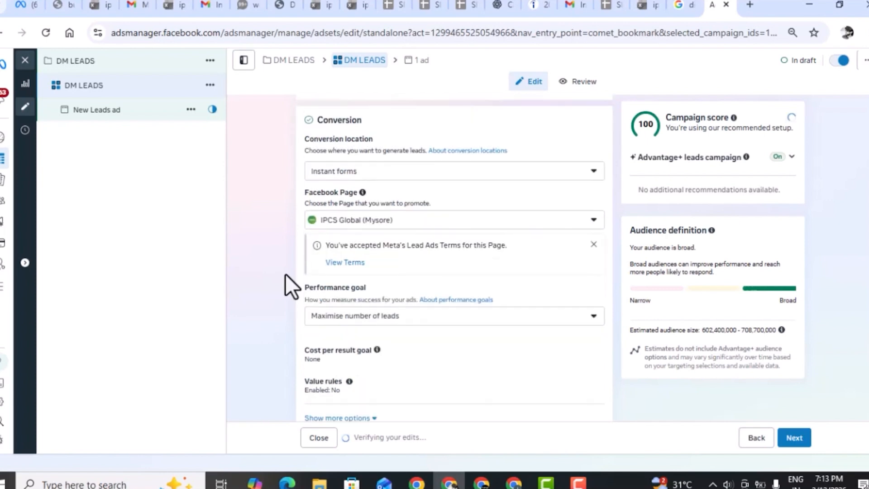
left_click(429, 220)
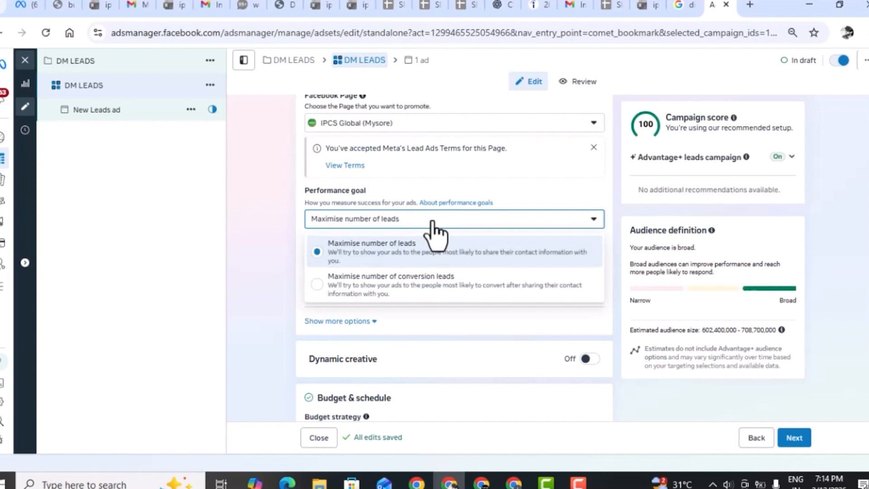
left_click(432, 222)
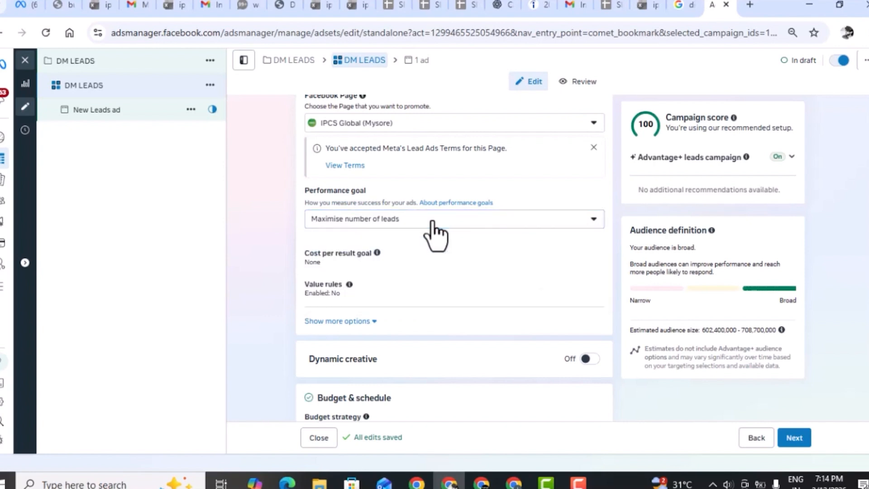
left_click(431, 222)
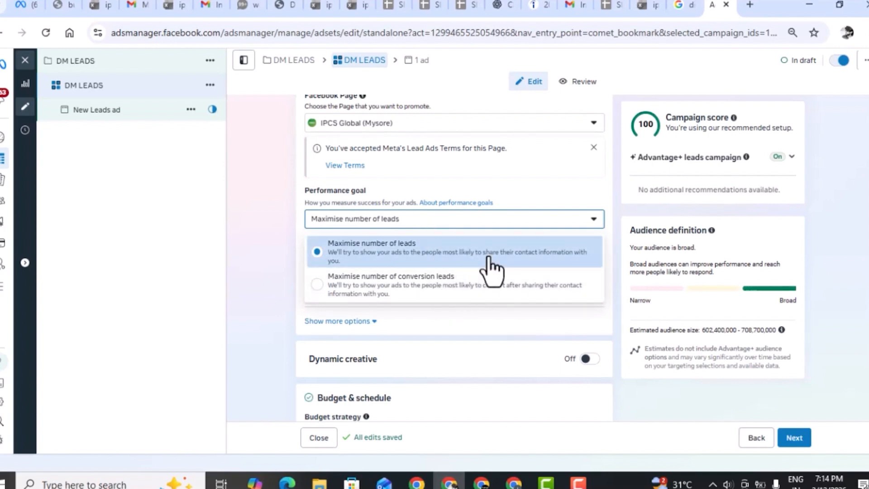
left_click(299, 239)
Set the audience location to the city of Mysore, Karnataka, India, and inspect its targeting radius on the map.
scroll(297, 237, "down", 3)
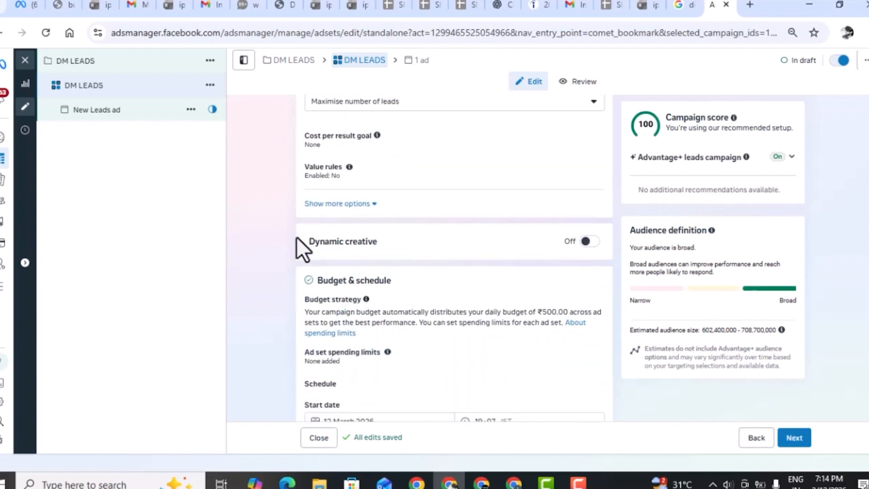
scroll(296, 237, "down", 7)
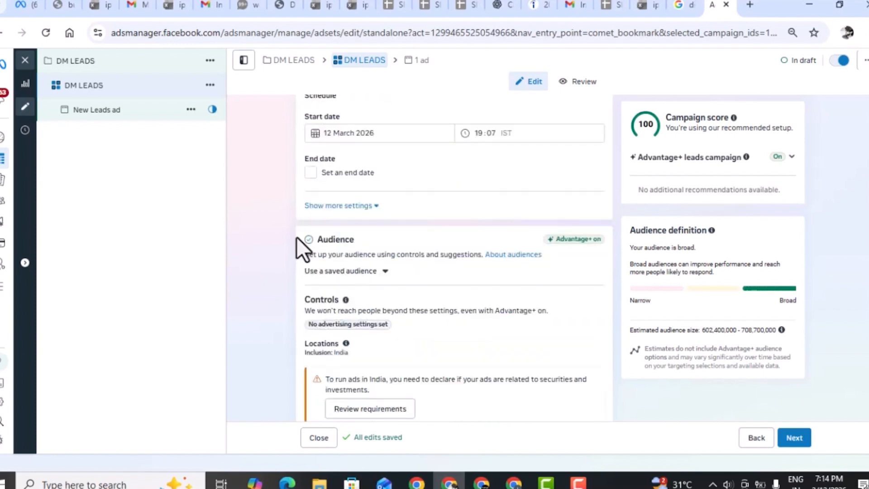
scroll(297, 237, "down", 2)
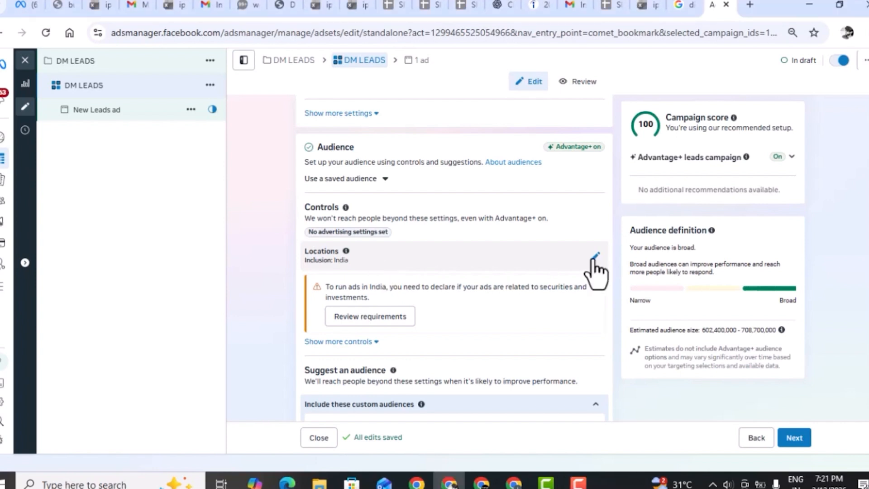
left_click(594, 257)
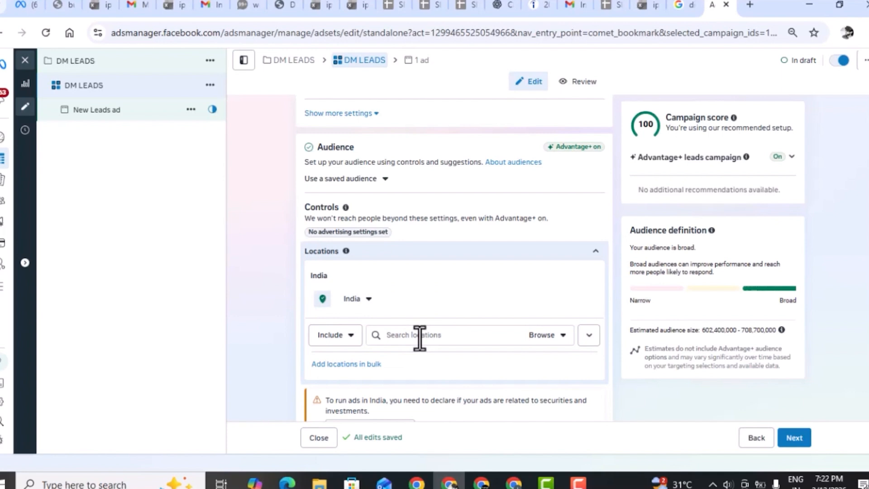
left_click(419, 335)
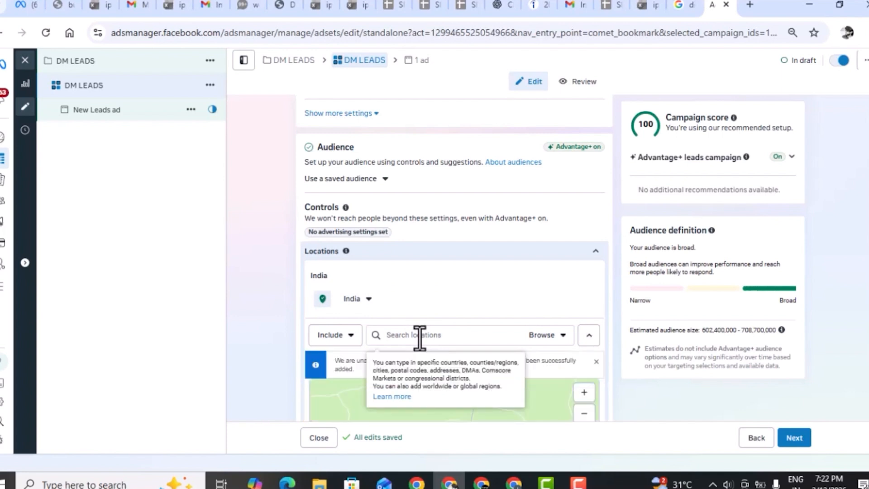
type("MYS")
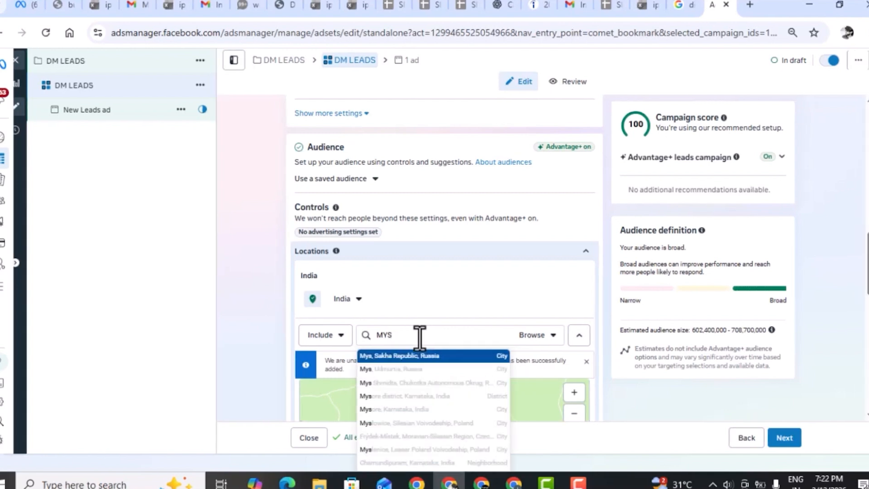
type("ORE")
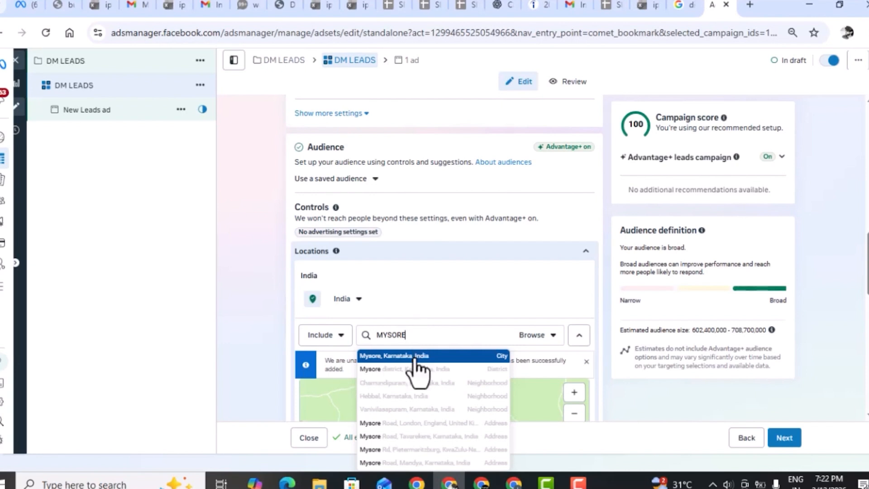
left_click(414, 356)
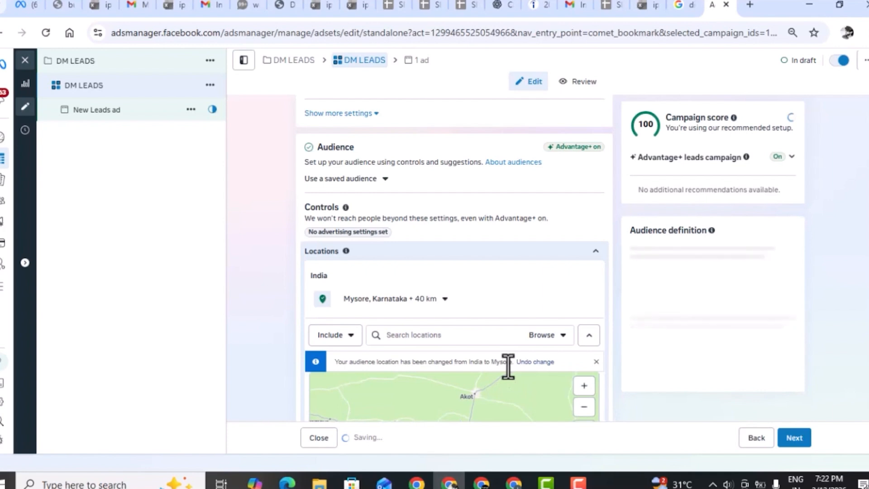
scroll(507, 365, "down", 3)
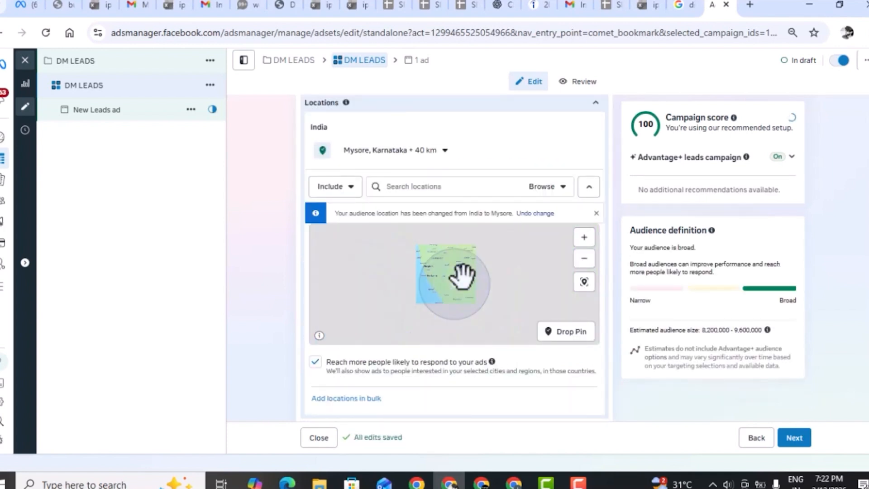
scroll(457, 279, "up", 3)
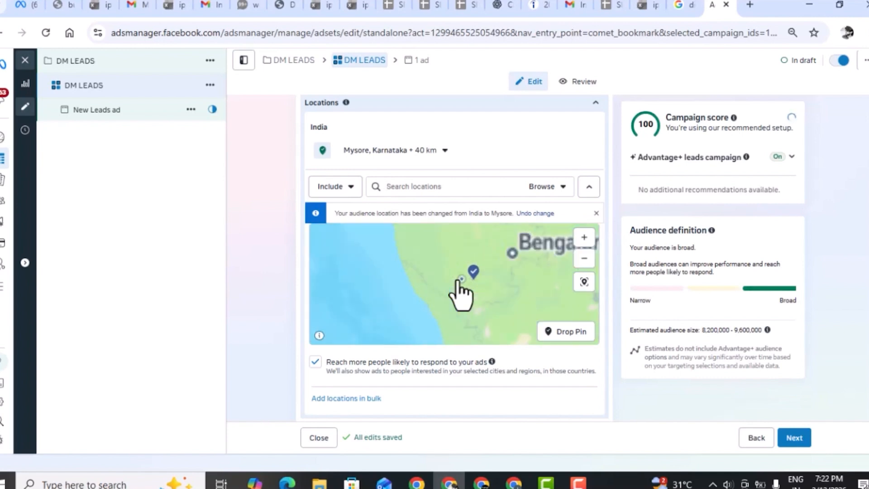
scroll(457, 278, "up", 2)
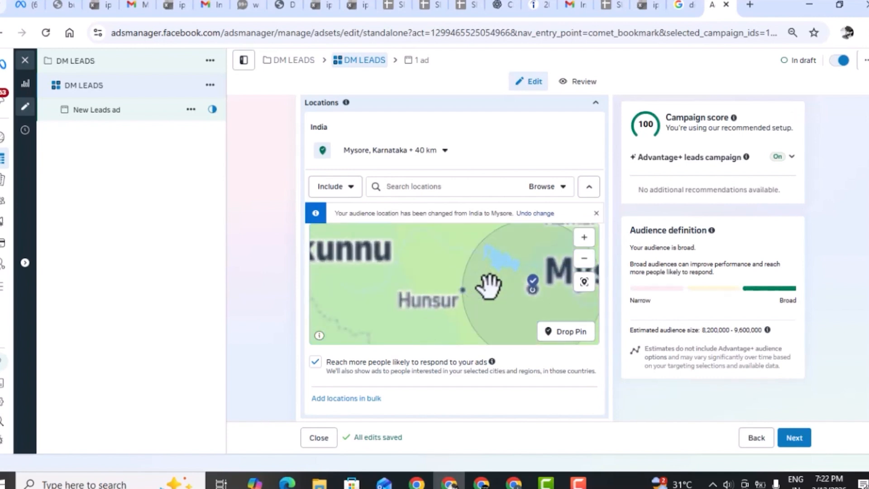
left_click_drag(483, 294, 461, 295)
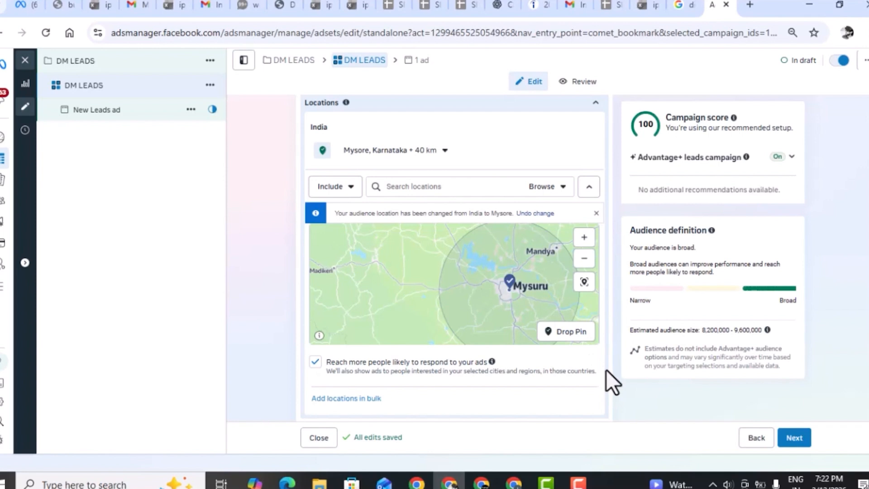
Show the additional audience controls and add English (All) to the ad set's languages.
scroll(606, 371, "down", 3)
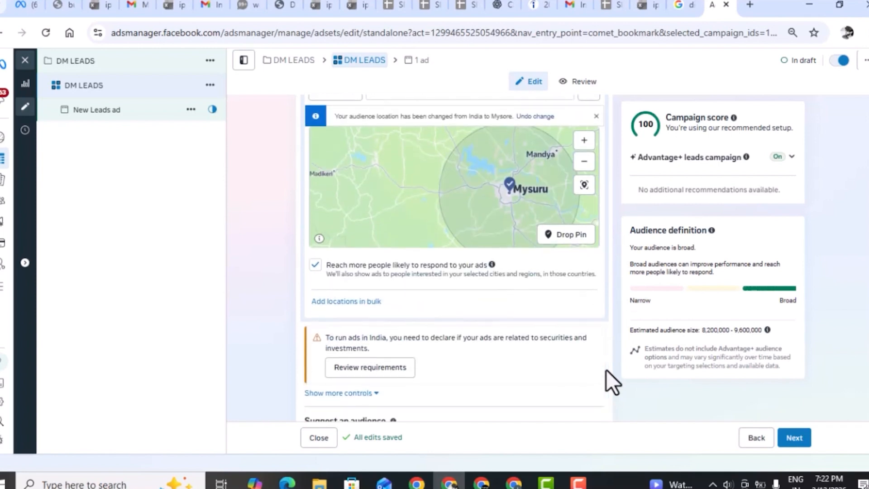
scroll(606, 369, "down", 2)
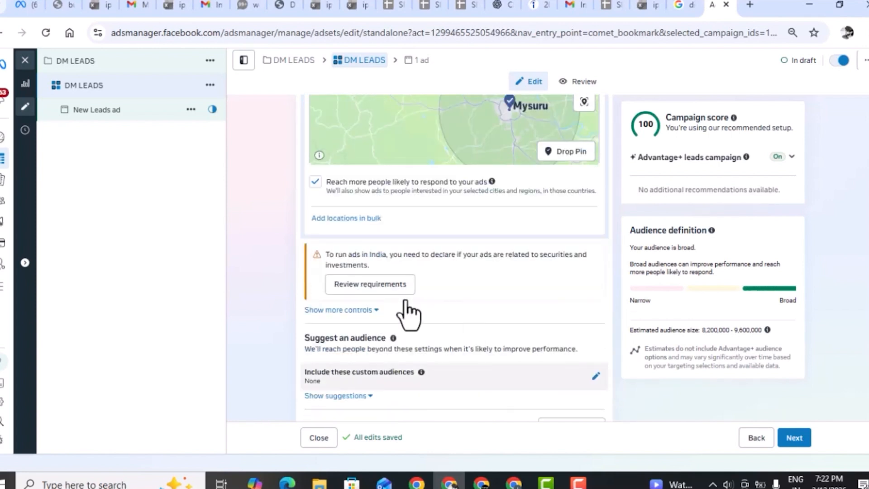
left_click(347, 311)
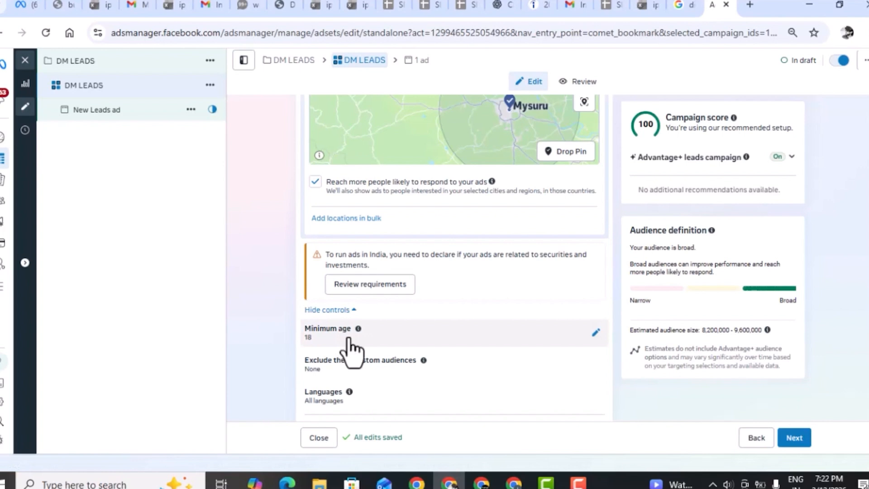
scroll(353, 351, "down", 2)
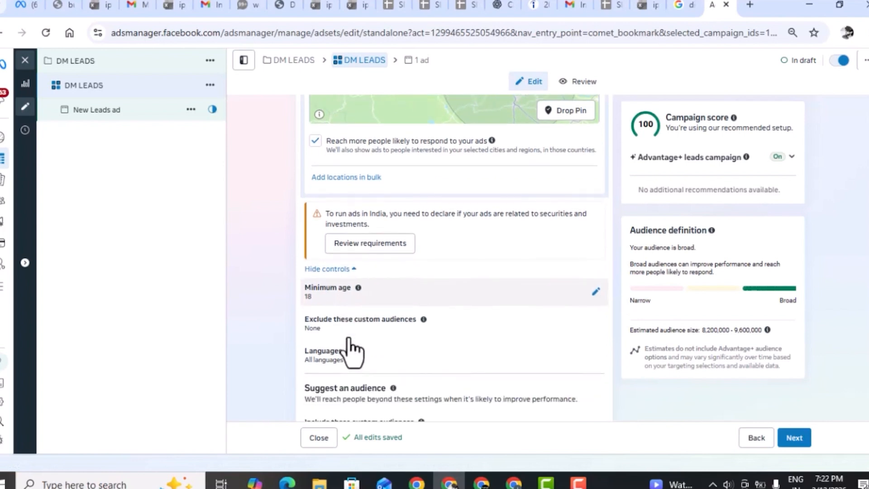
left_click(597, 356)
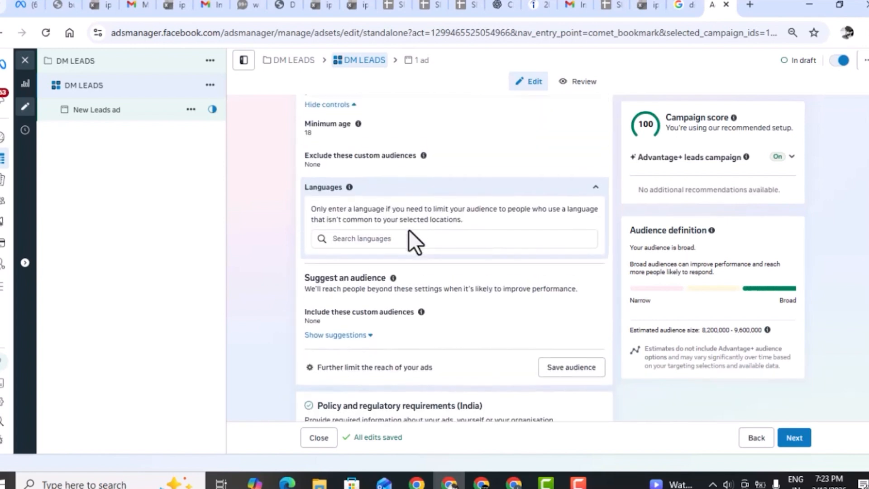
left_click(384, 239)
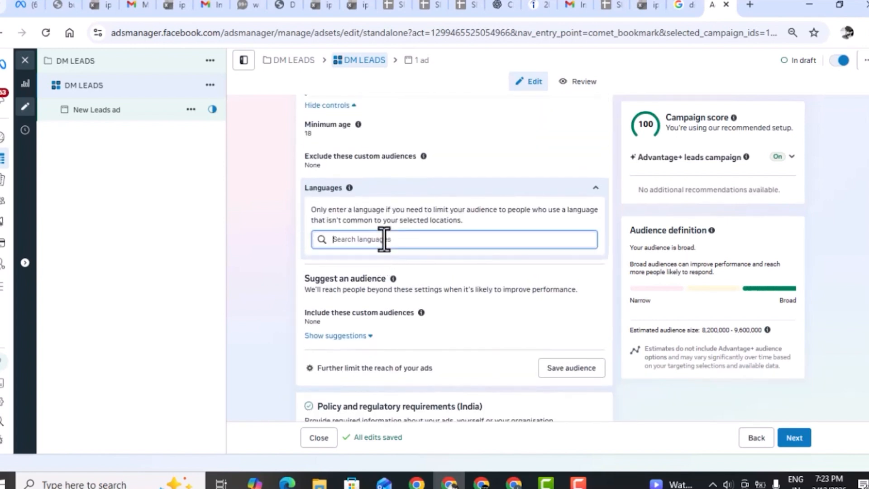
type("ENG")
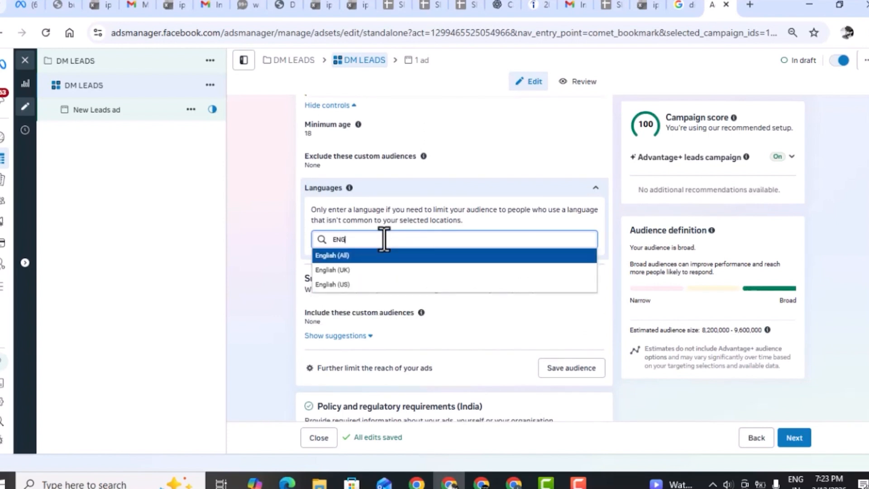
key("Return")
Add Kannada as a second audience language.
type("KA")
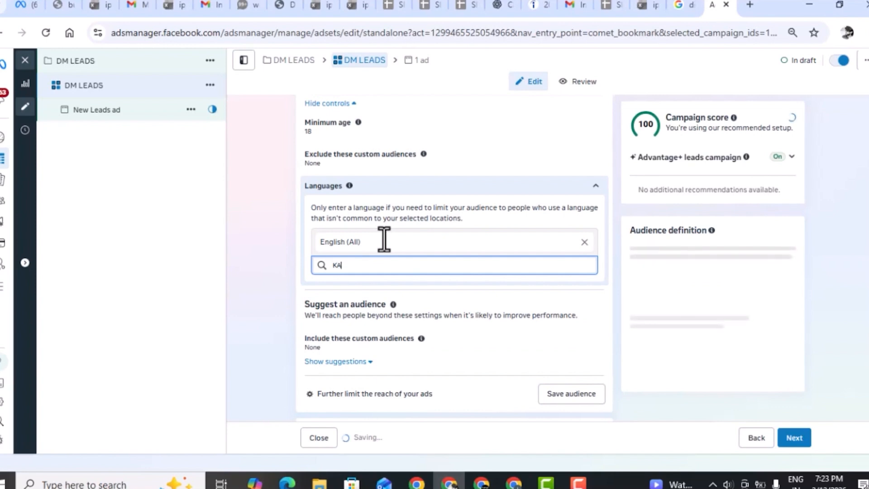
type("NN")
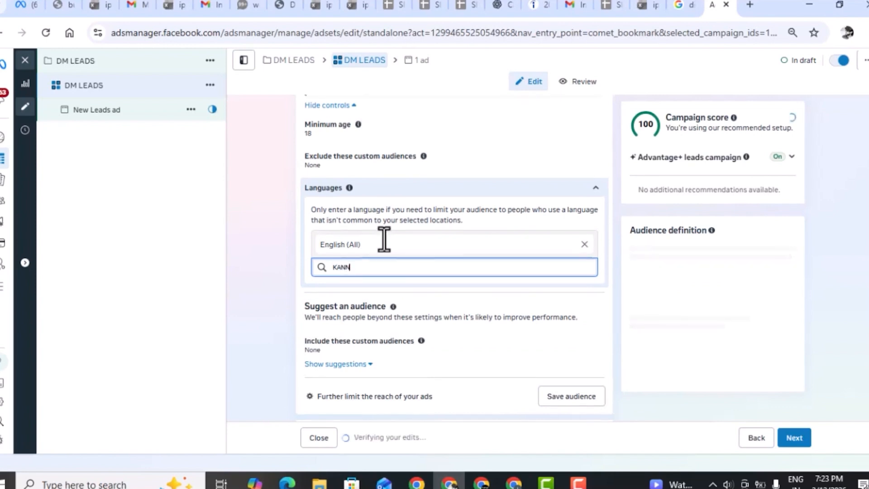
type("AD")
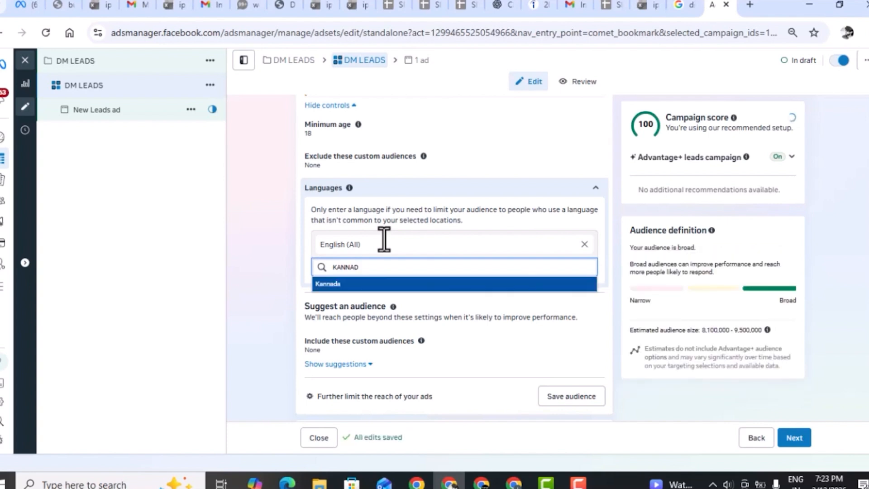
key("Return")
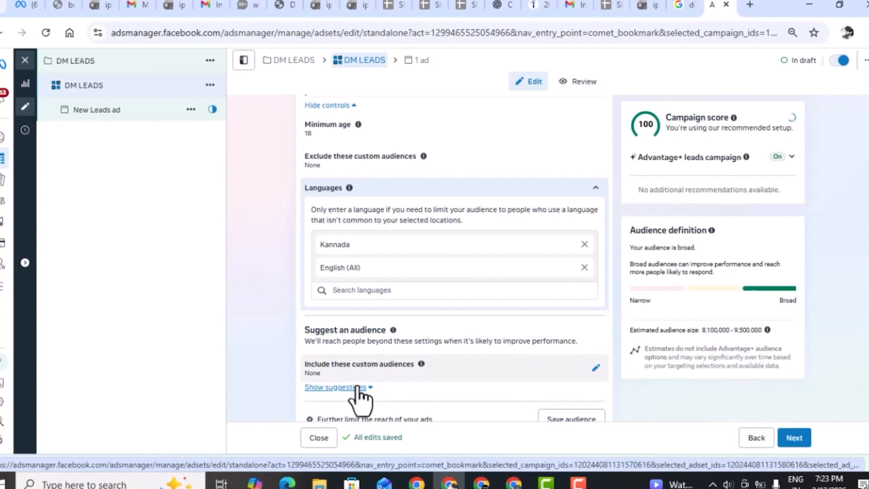
Show the audience suggestions and set the suggested maximum age to 45.
left_click(357, 388)
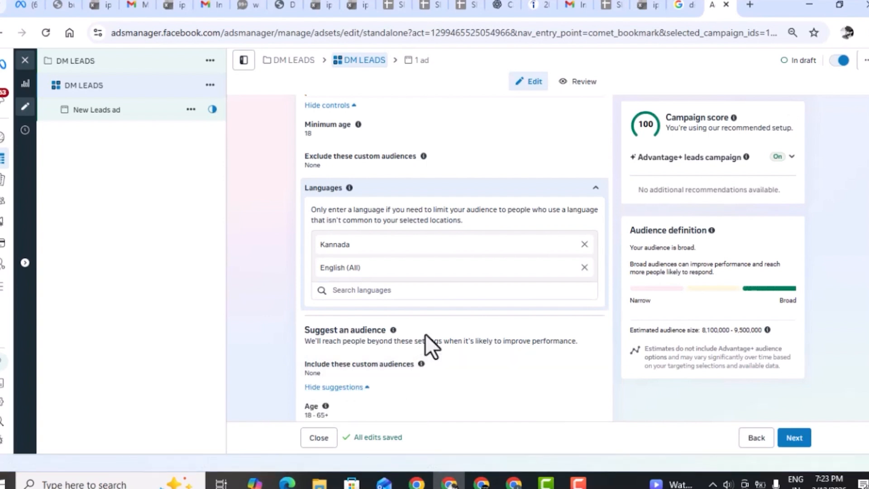
scroll(425, 333, "down", 1)
scroll(425, 333, "down", 3)
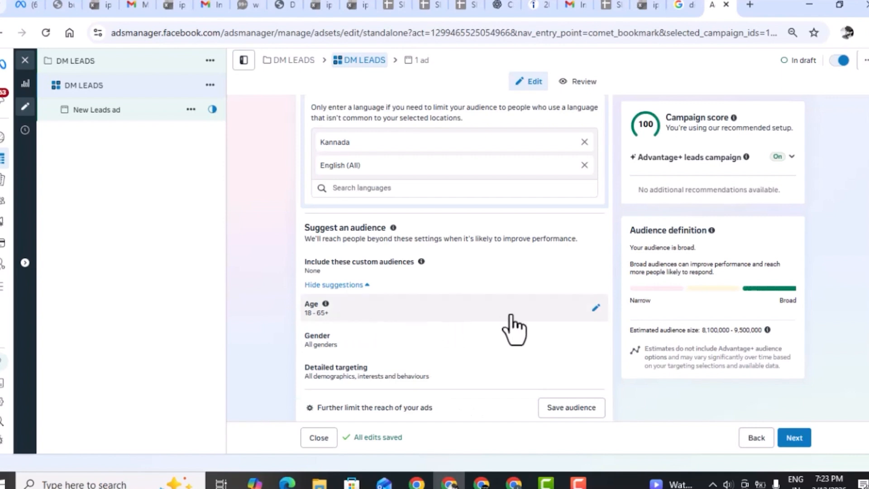
left_click(595, 312)
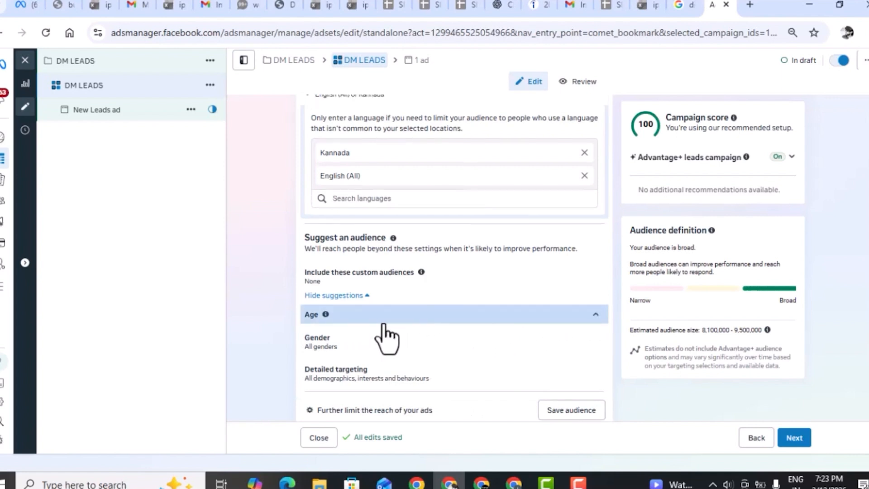
scroll(381, 333, "down", 3)
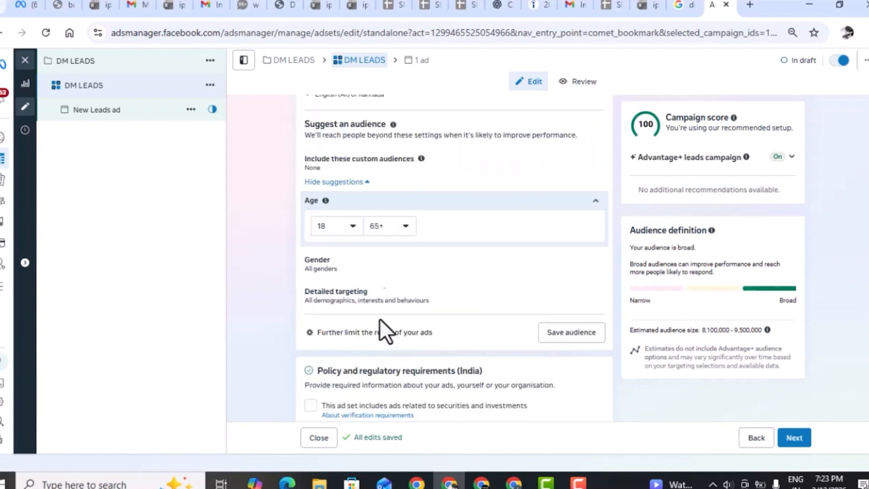
left_click(379, 231)
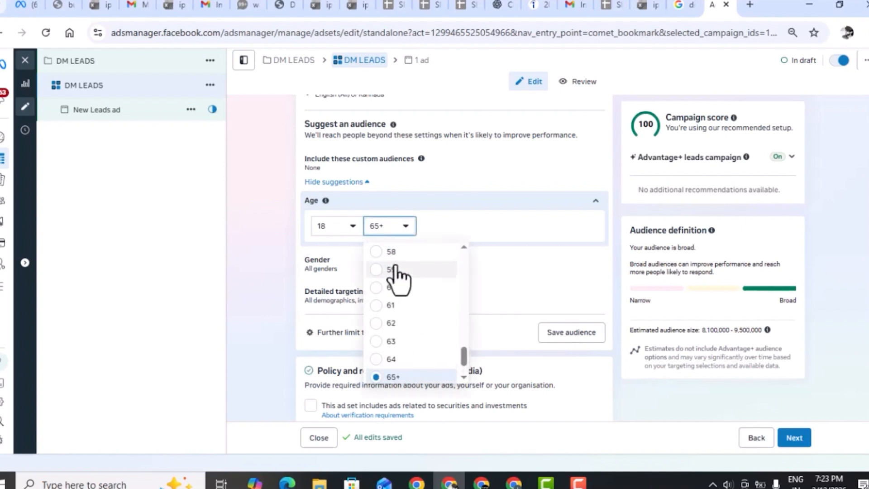
scroll(398, 278, "up", 1)
scroll(395, 267, "up", 3)
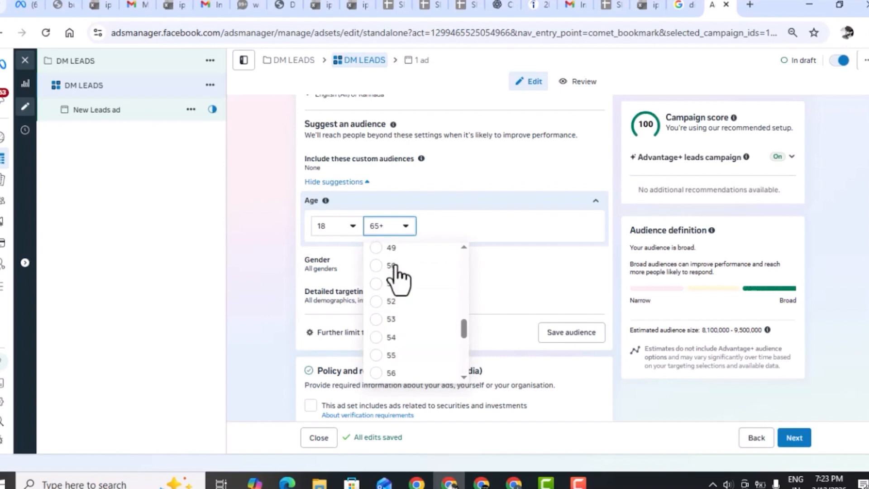
scroll(395, 267, "up", 5)
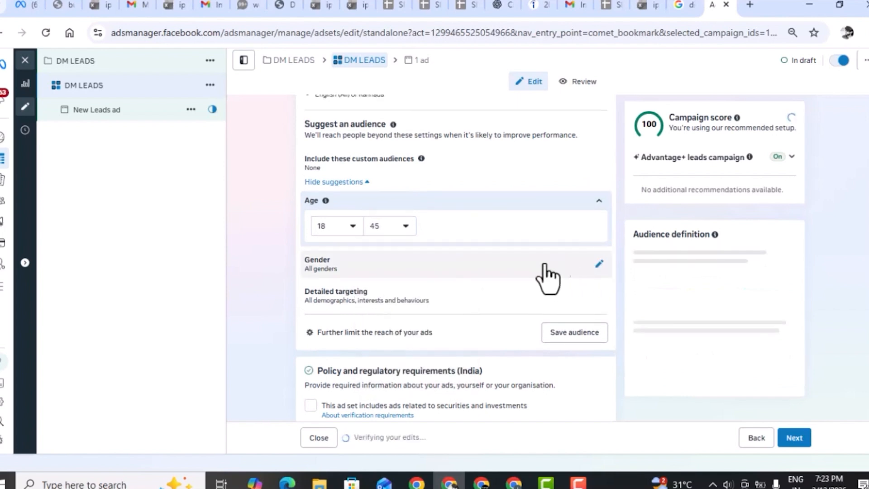
Keep all genders and add the Digital marketing (marketing) interest to the detailed targeting.
left_click(599, 264)
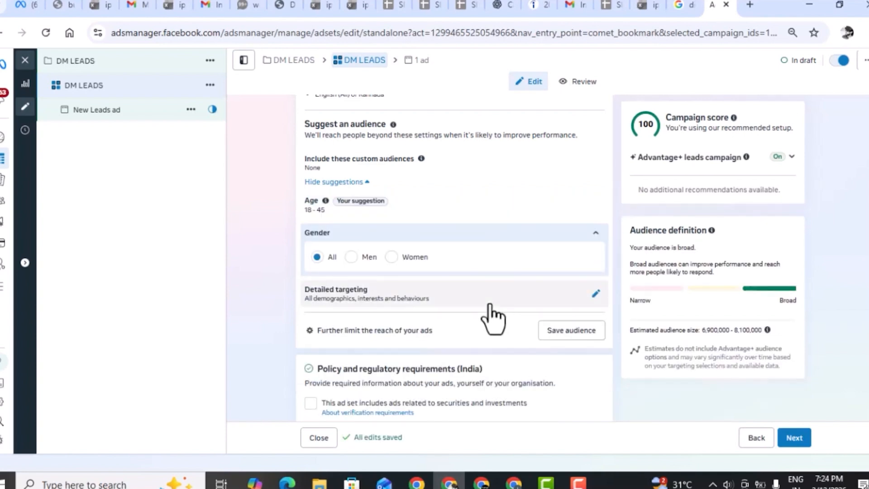
left_click(596, 294)
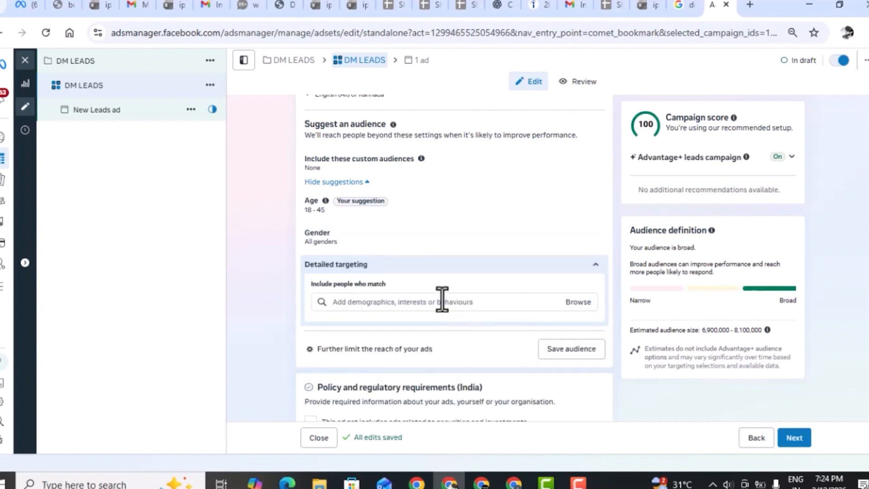
left_click(429, 302)
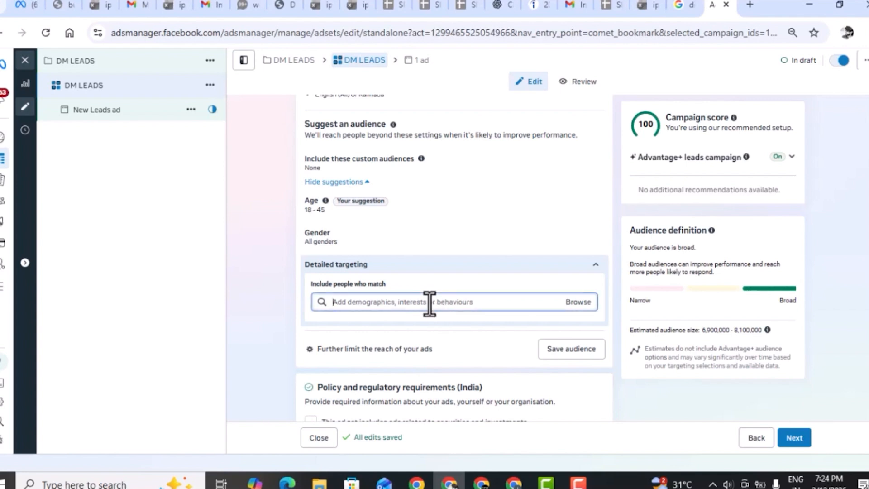
type("DIGITA")
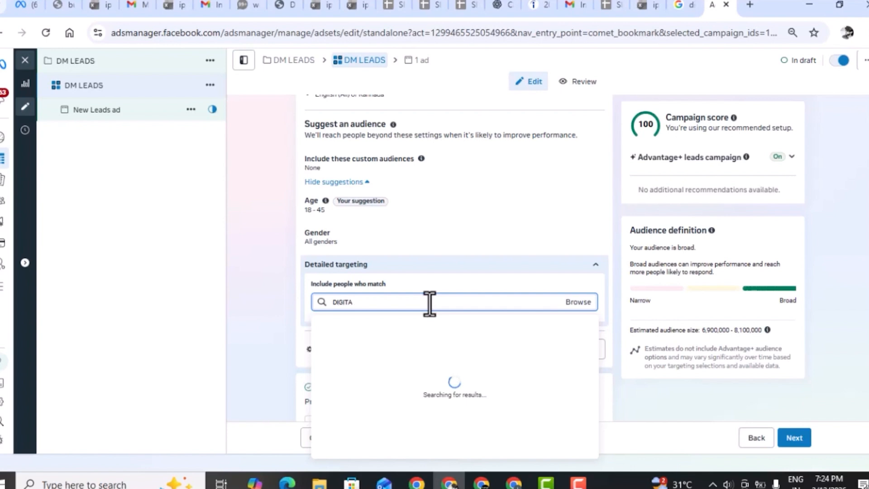
type("L")
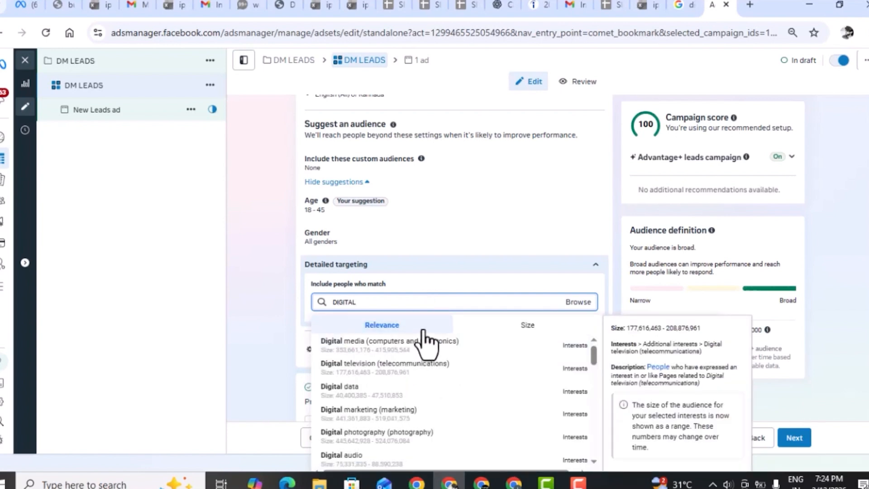
left_click(409, 414)
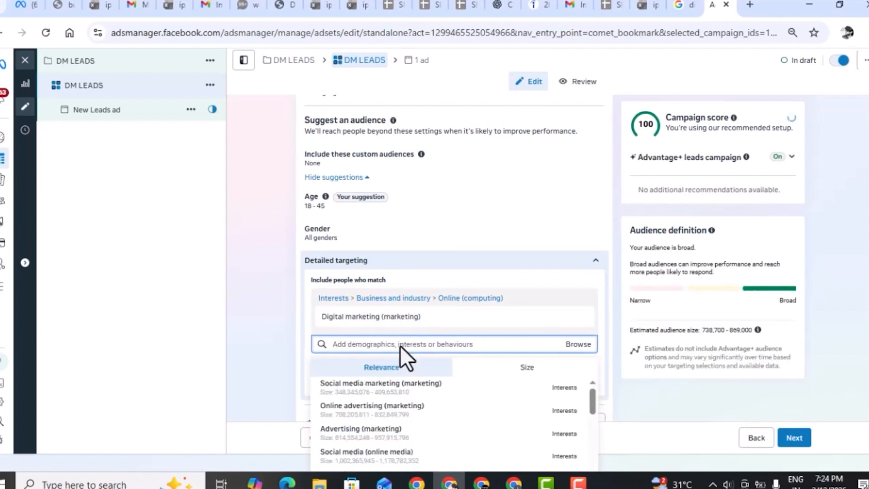
Add the Social media marketing (marketing) interest to the detailed targeting.
type("soca")
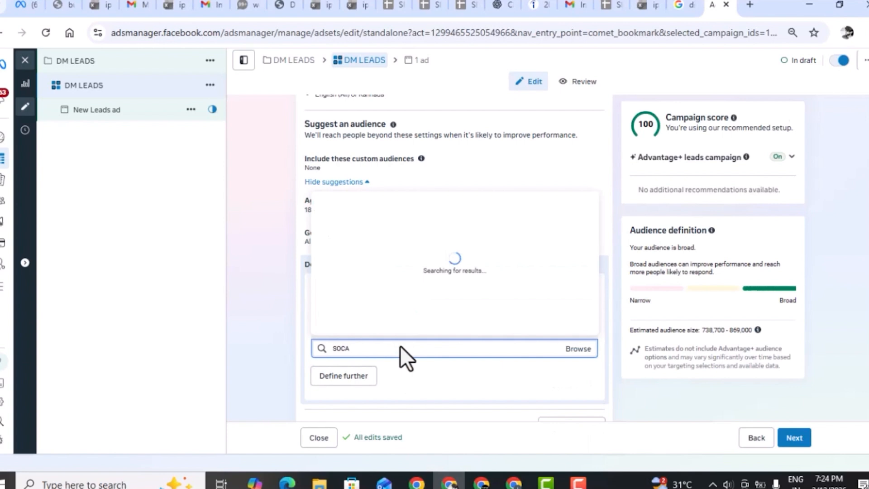
key("BackSpace")
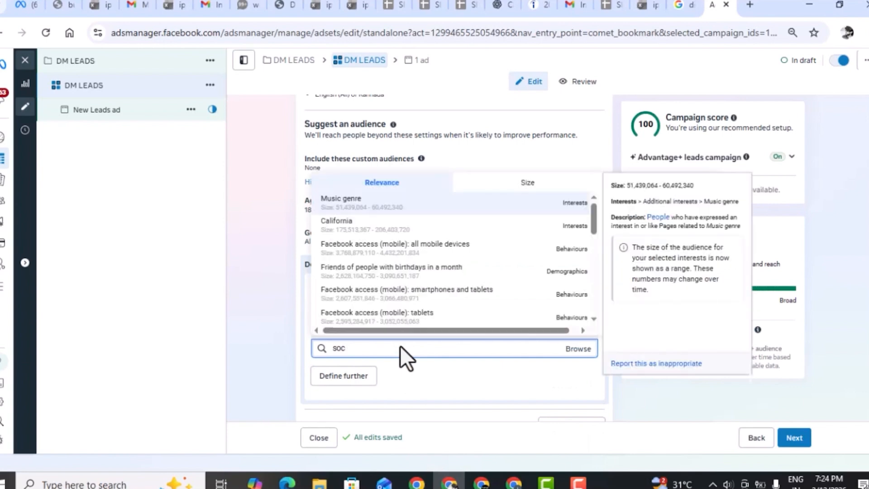
type("ial")
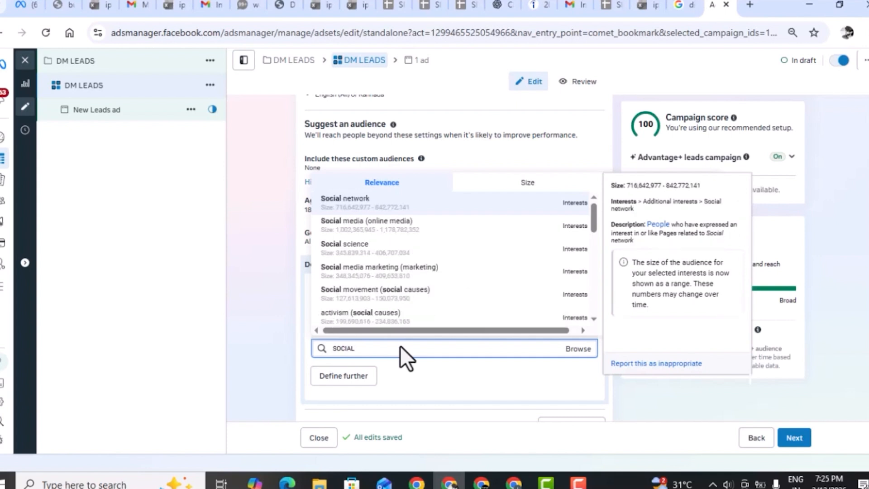
left_click(419, 276)
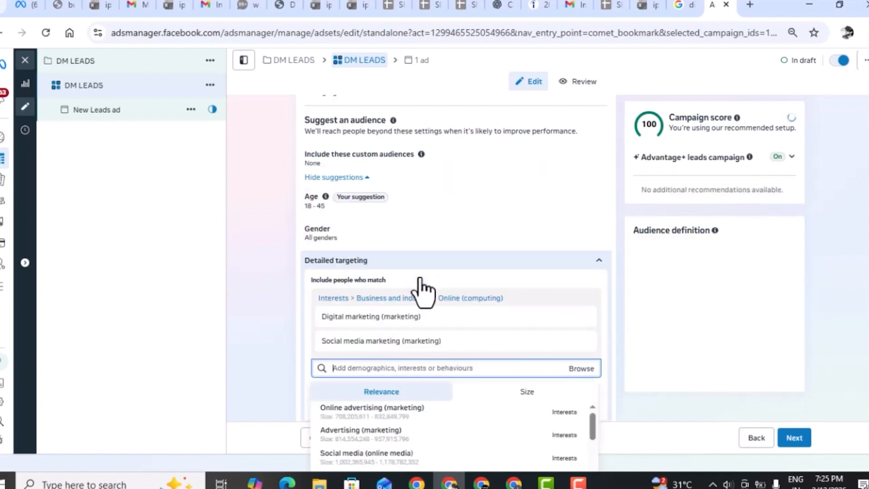
left_click(292, 360)
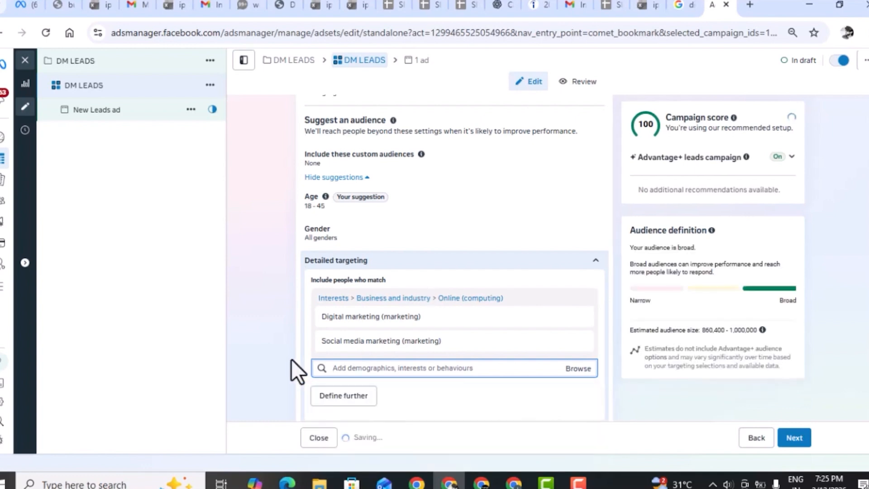
Keep the policy and Advantage+ placement settings as they are and proceed to the ad settings.
scroll(291, 359, "down", 2)
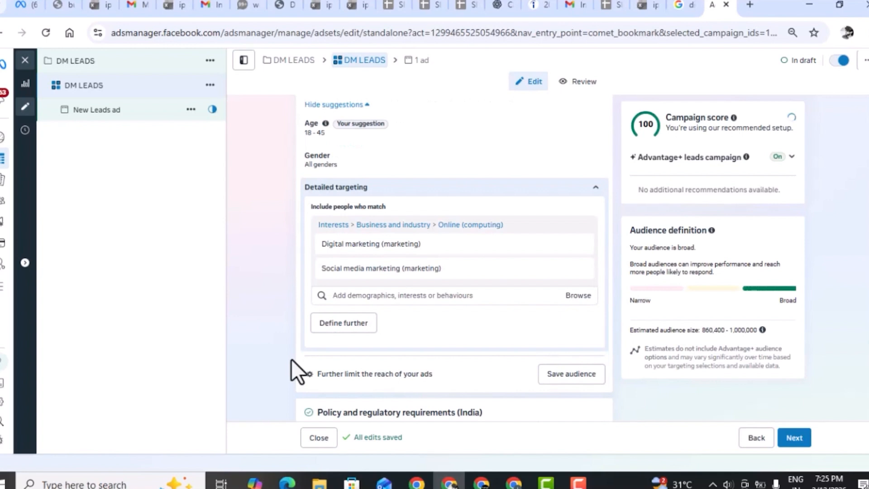
scroll(291, 359, "down", 5)
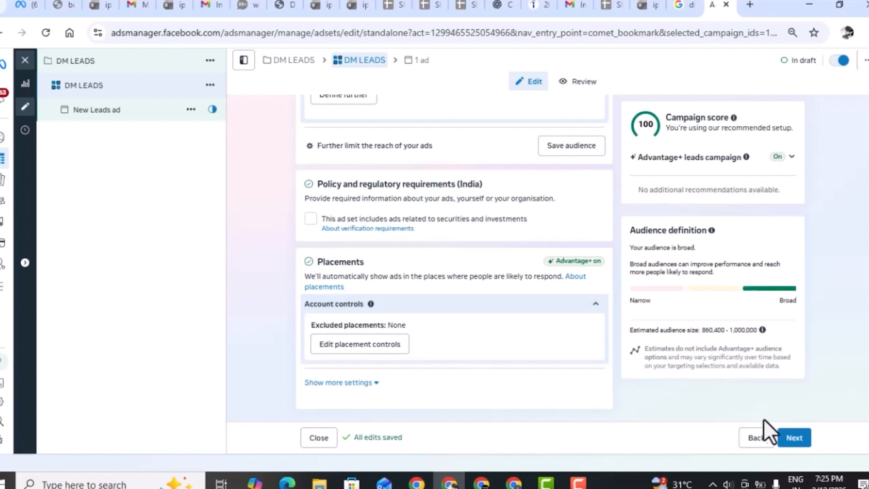
left_click(794, 437)
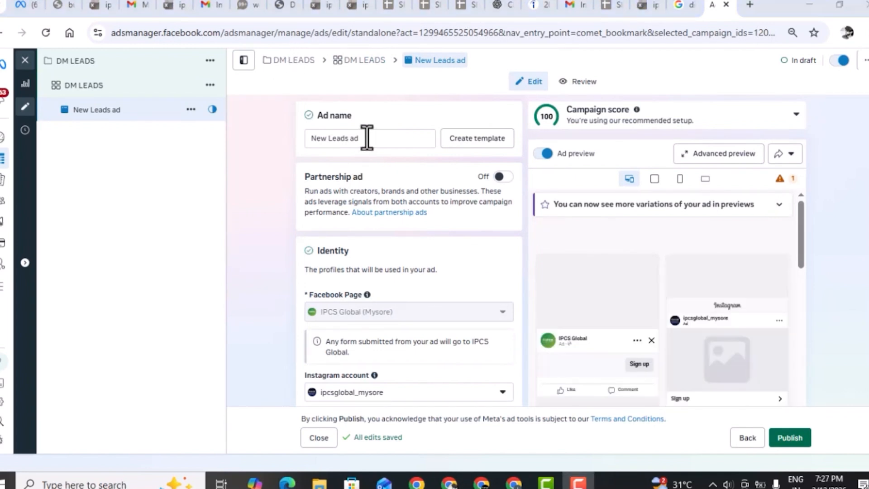
Rename the ad as DM LEADS.
triple_click(367, 138)
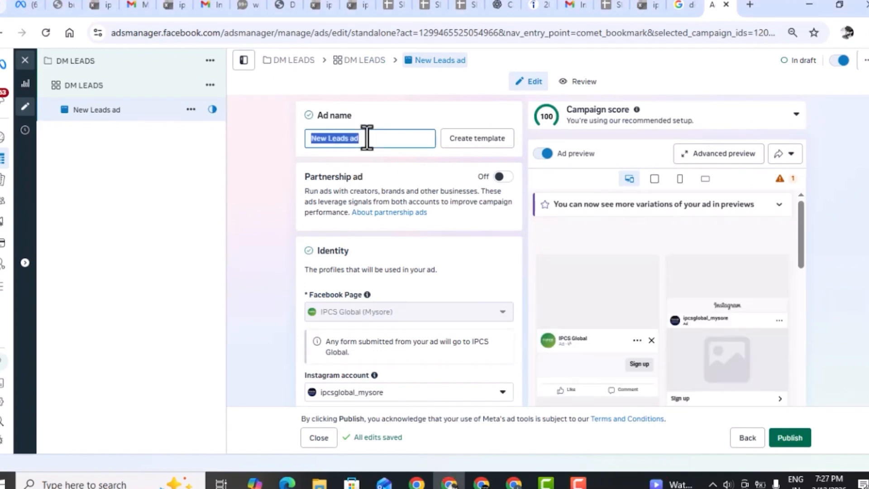
type("DM LEADS")
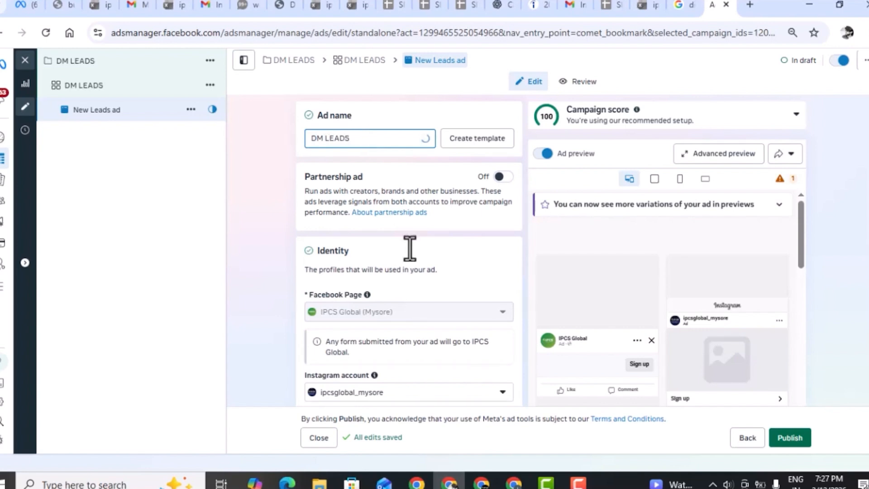
scroll(424, 252, "down", 3)
scroll(424, 252, "down", 2)
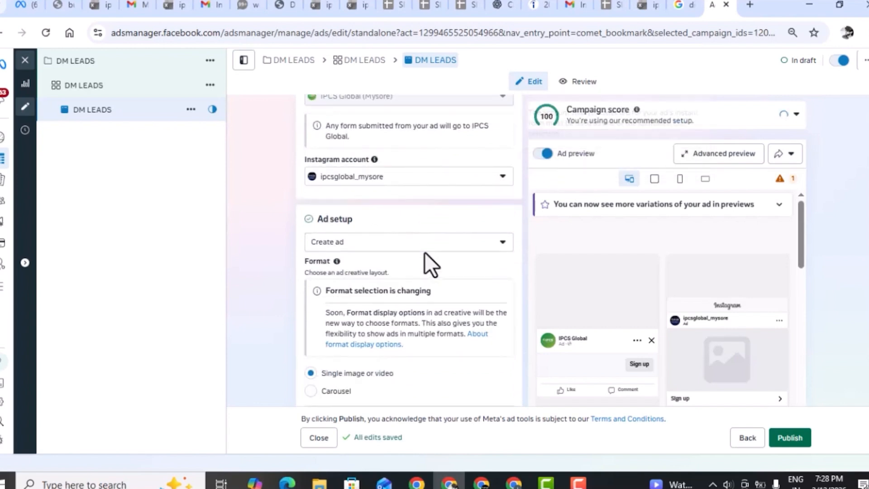
Keep the single image or video format and start creating a new instant form for the ad's destination.
scroll(381, 273, "down", 2)
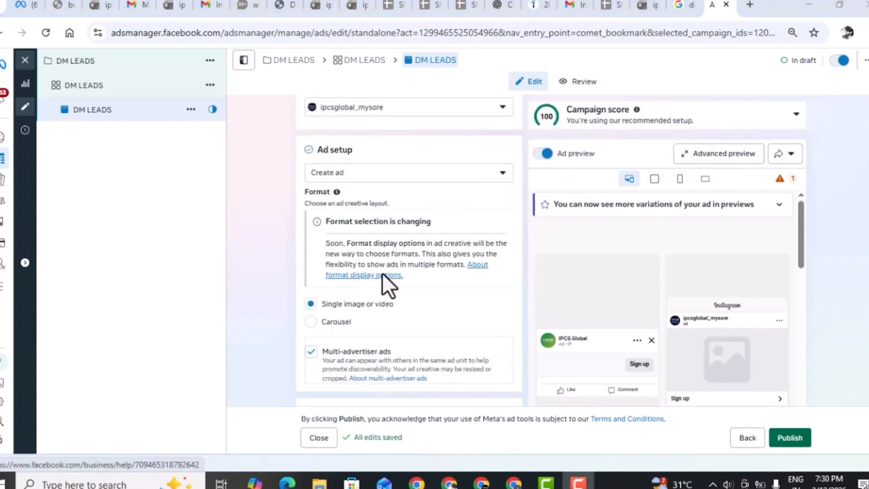
scroll(382, 272, "down", 2)
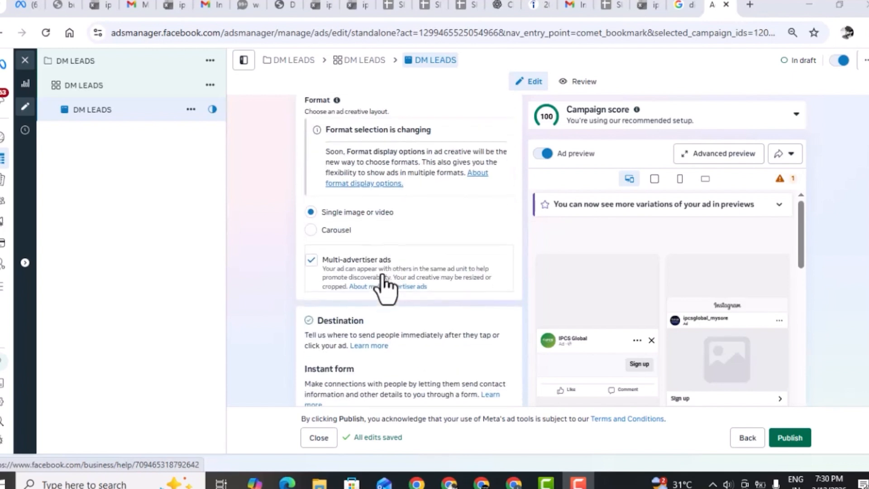
scroll(384, 287, "down", 3)
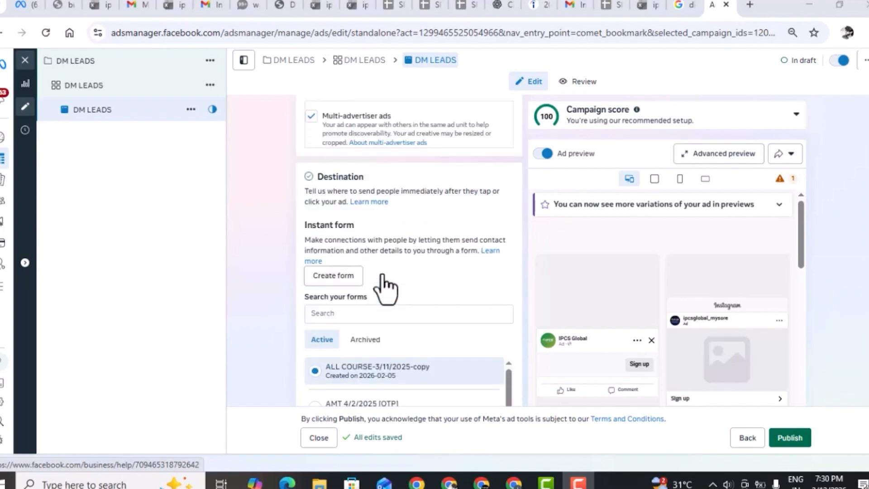
left_click(356, 283)
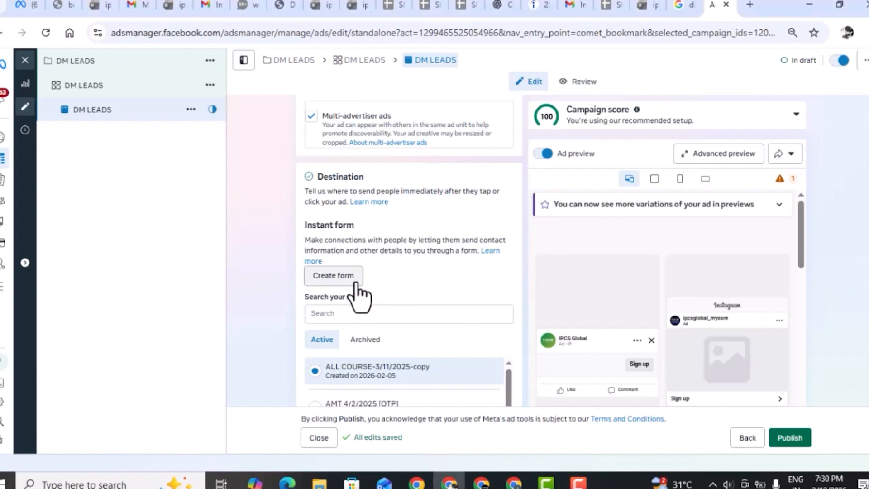
left_click(356, 283)
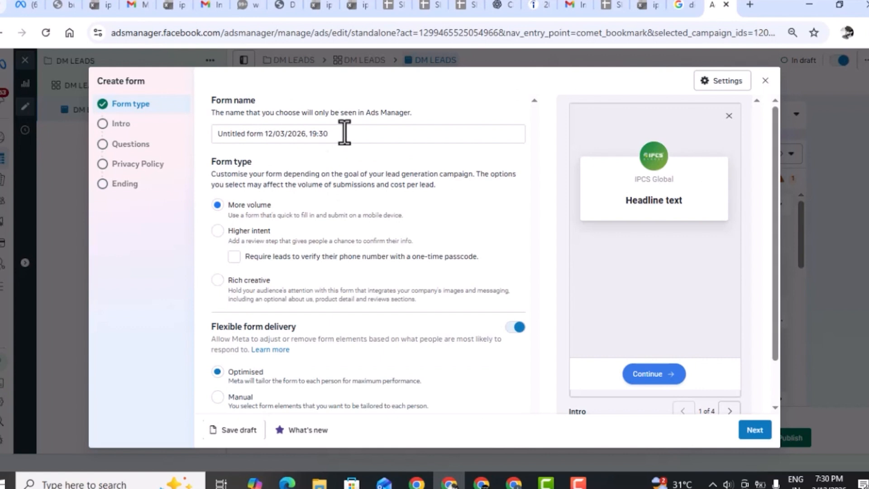
Name the new form DM LEAD FROM.
triple_click(344, 133)
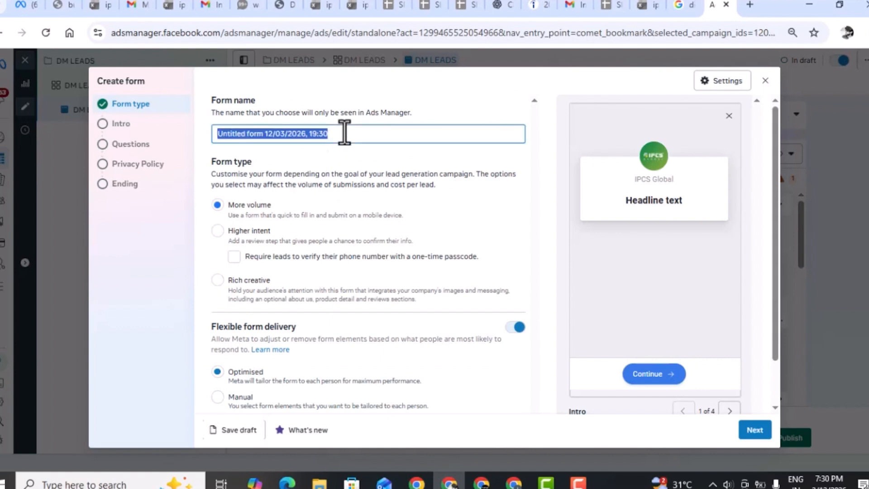
type("DM")
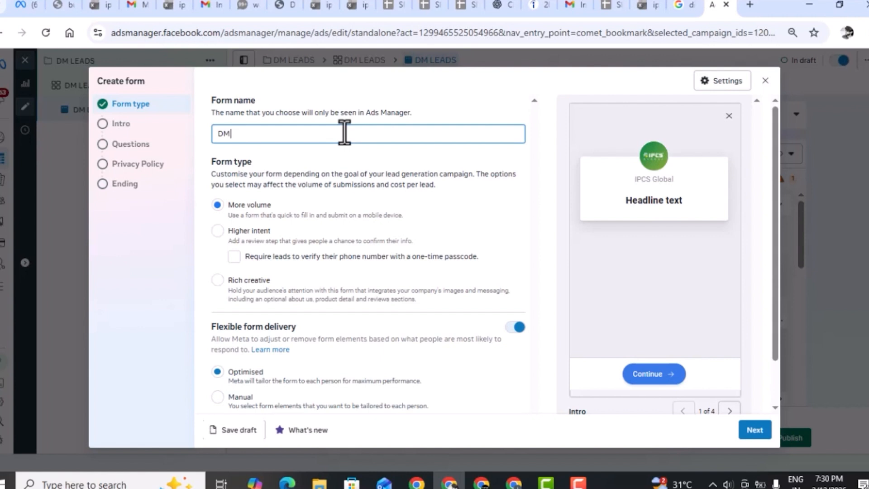
type(" LEAD FROM")
left_click(217, 231)
left_click(234, 256)
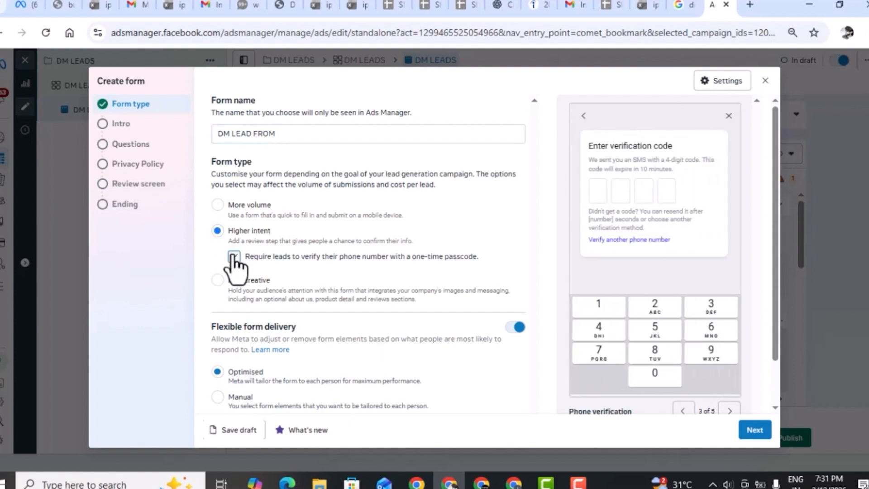
left_click(234, 256)
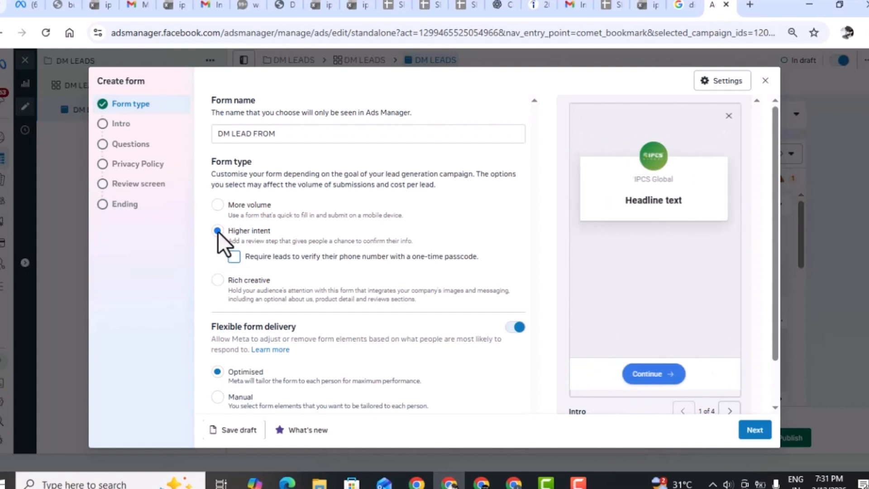
left_click(218, 205)
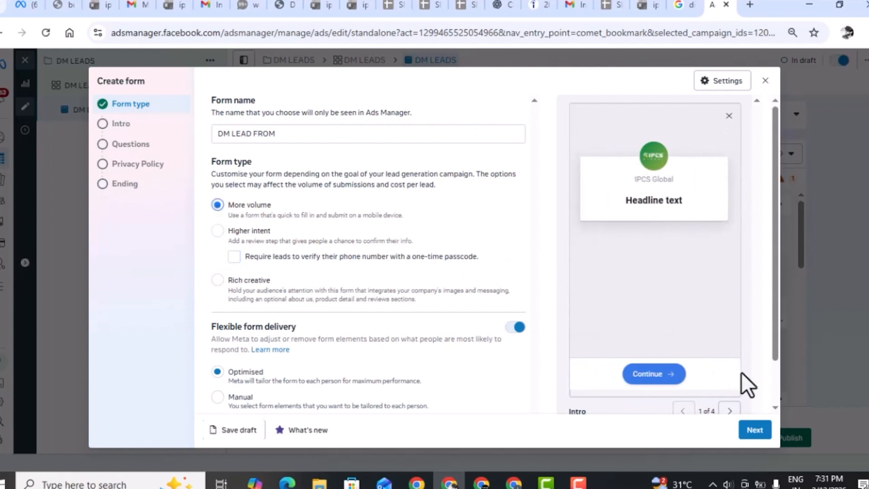
Keep the More volume form type, turn off the optional greeting in the intro and proceed to the form's questions.
left_click(756, 436)
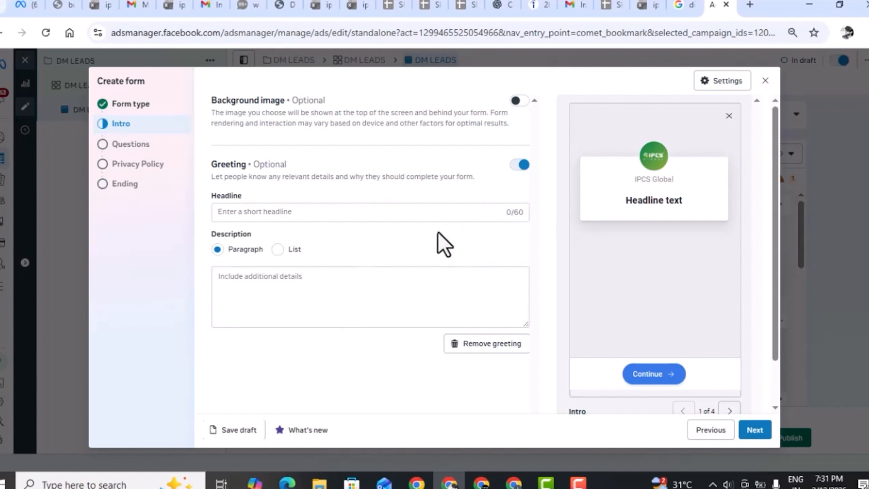
left_click(521, 165)
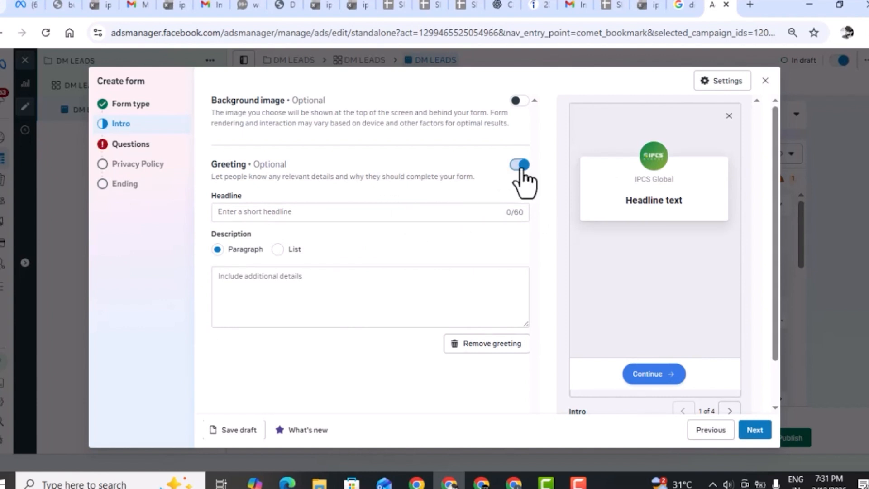
left_click(318, 213)
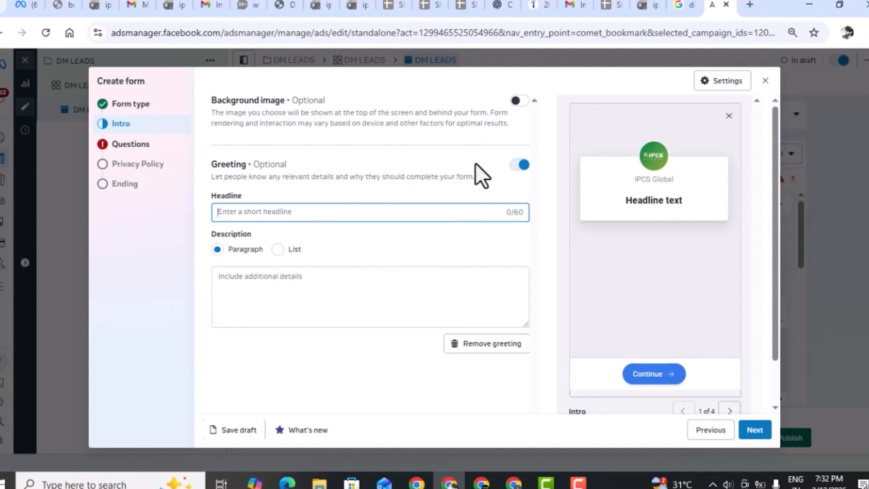
left_click(520, 166)
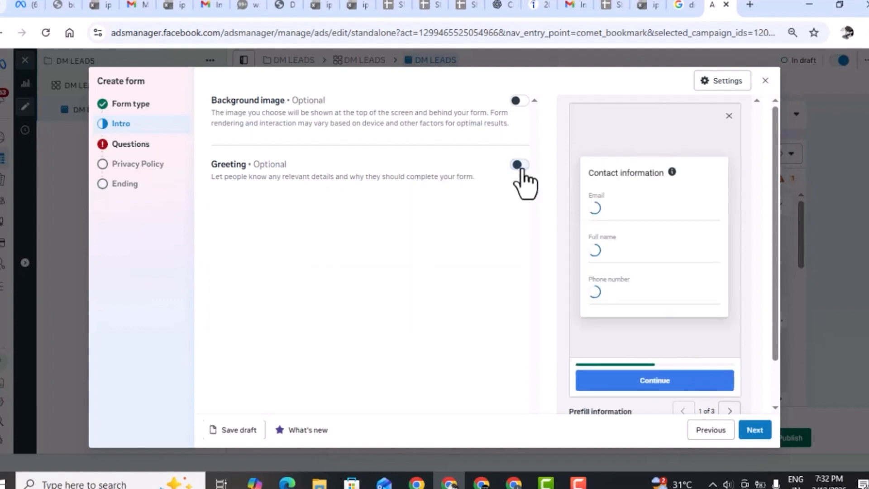
left_click(758, 434)
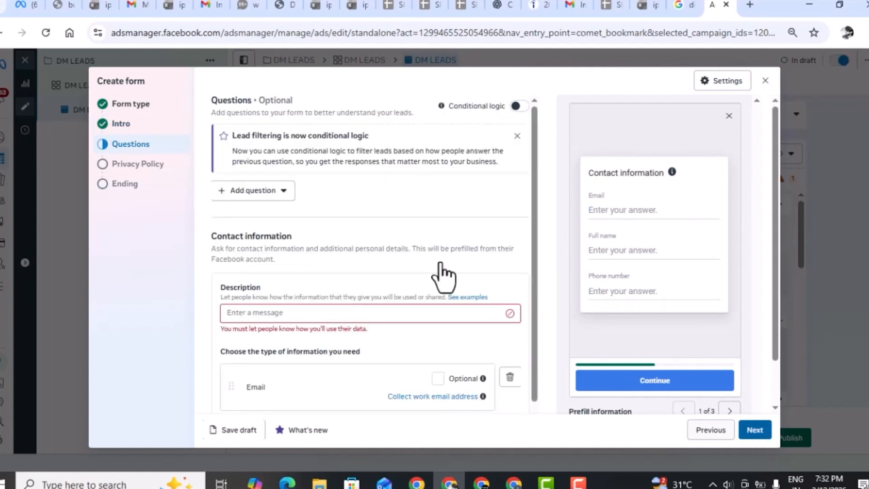
Add a multiple choice question to the form reading ARE YOU GRAGUATED?
left_click(245, 188)
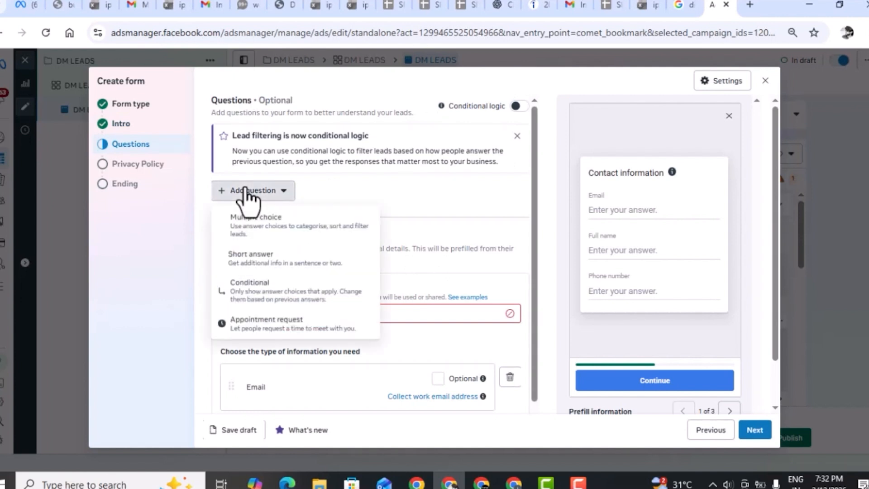
left_click(313, 233)
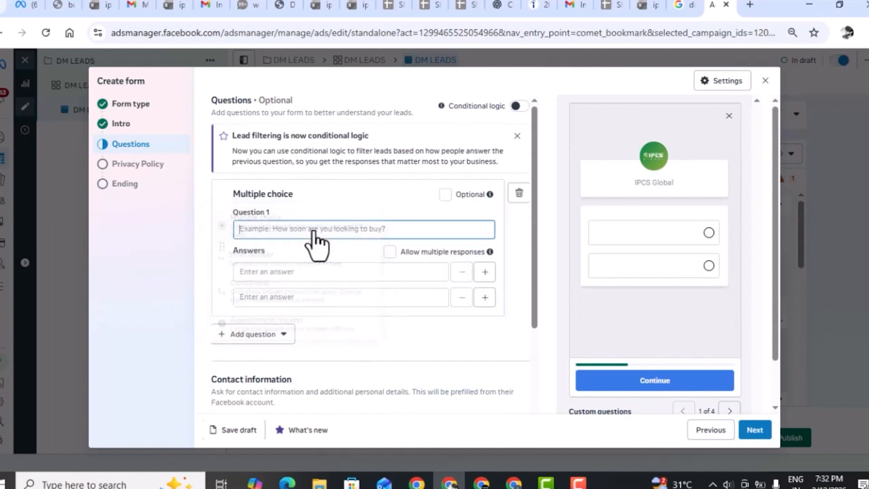
type("ARE")
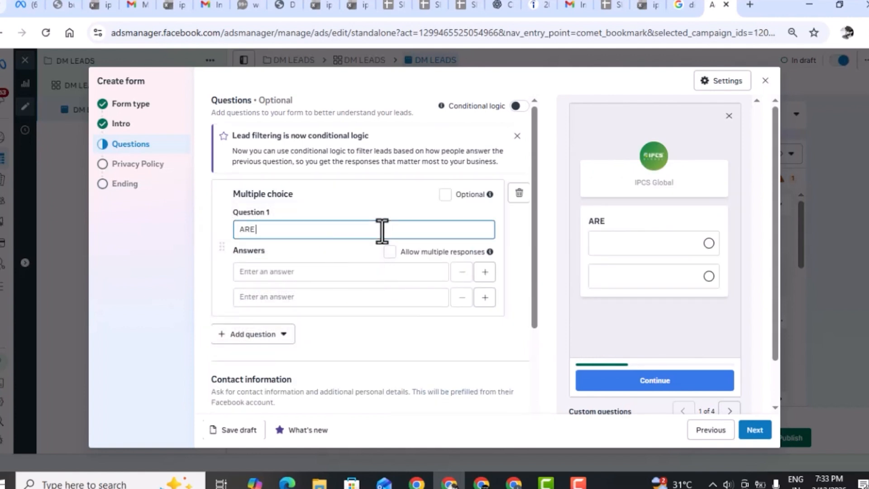
type(" YOU GRAGUATED")
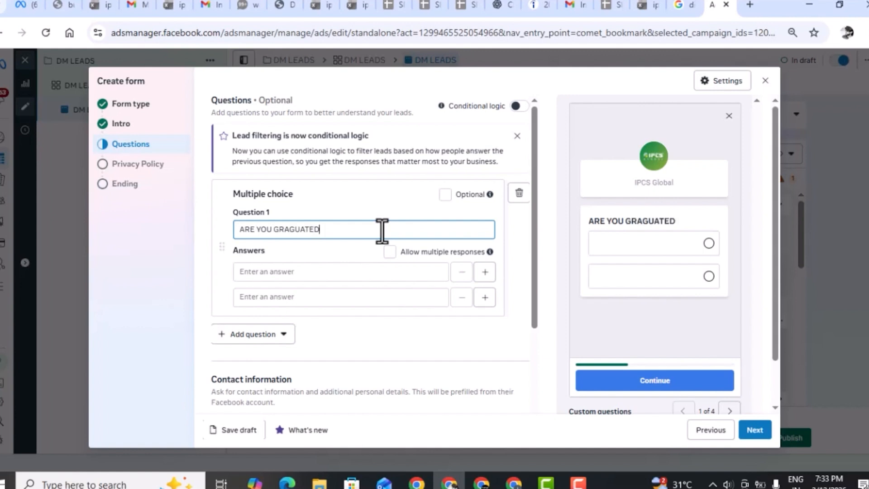
type("?")
Enter YES and NO as the two answers to the multiple choice question.
left_click(330, 271)
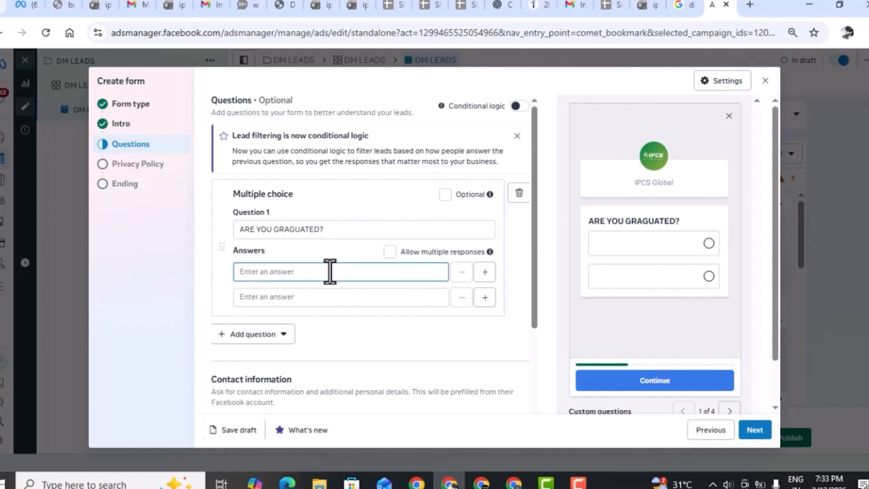
type("YES")
left_click(317, 299)
type("NO")
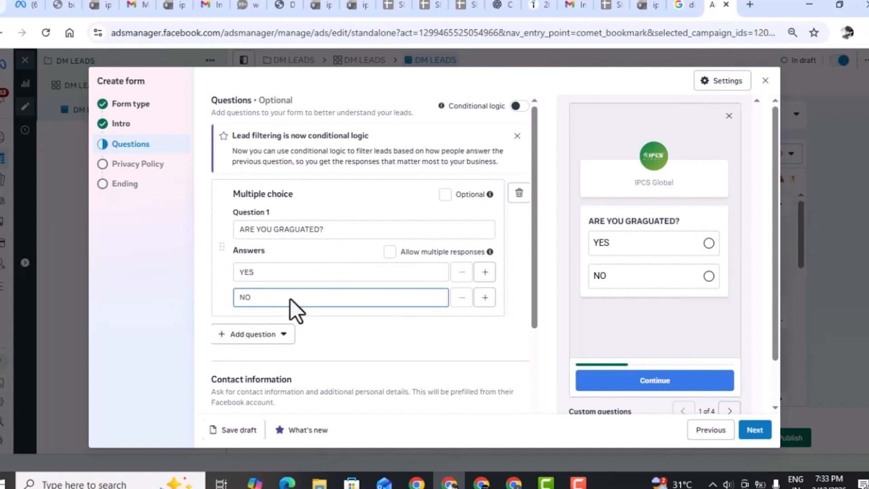
Add a short answer question reading WHERE ARE FROM and show it in the form preview.
left_click(233, 334)
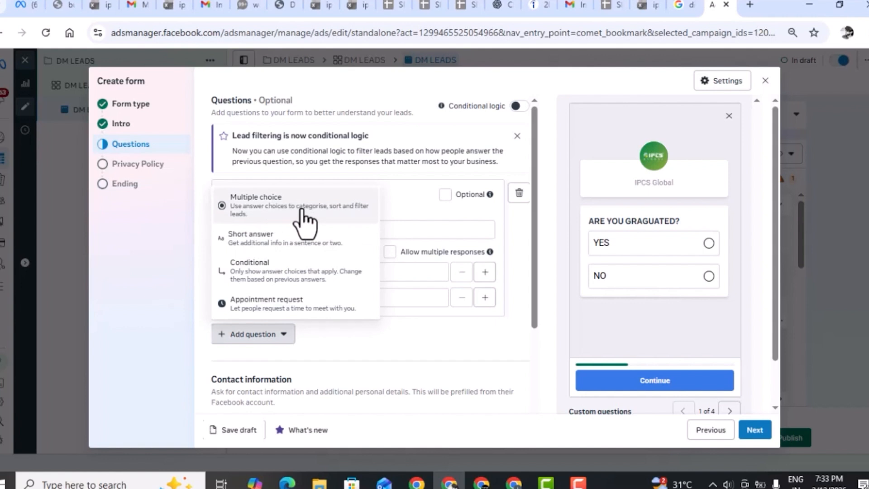
left_click(287, 243)
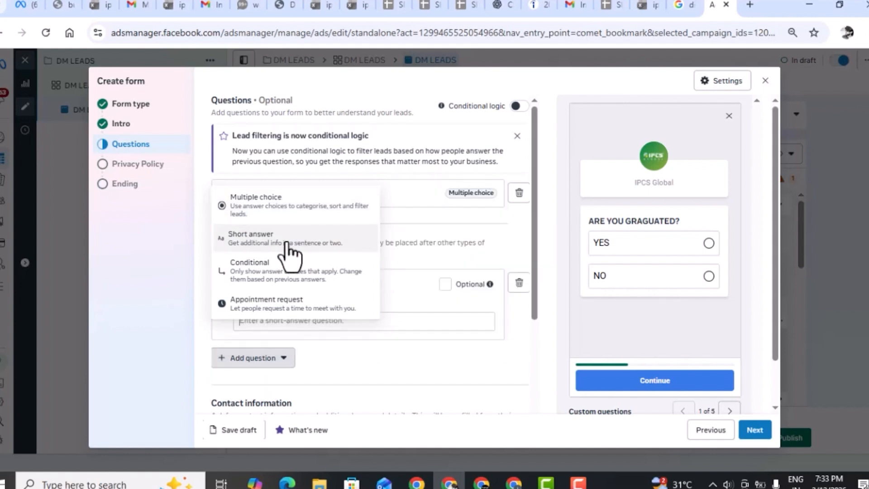
type("WHERE A")
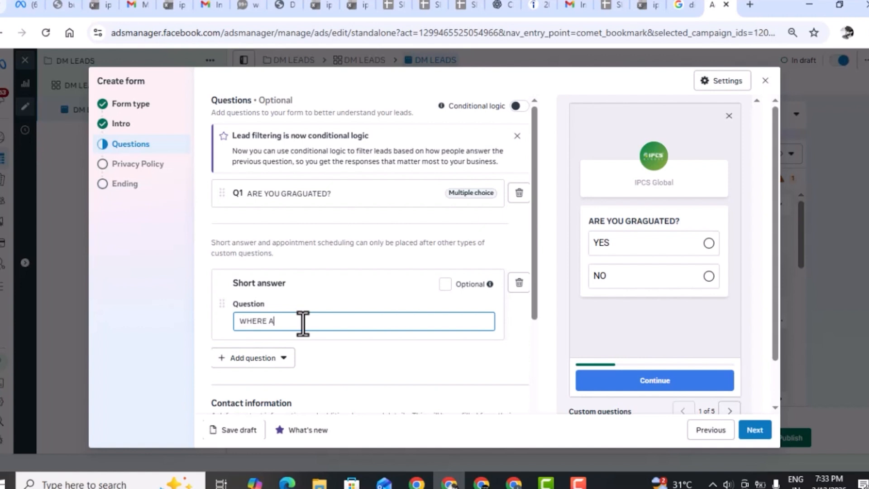
type("RE FROM")
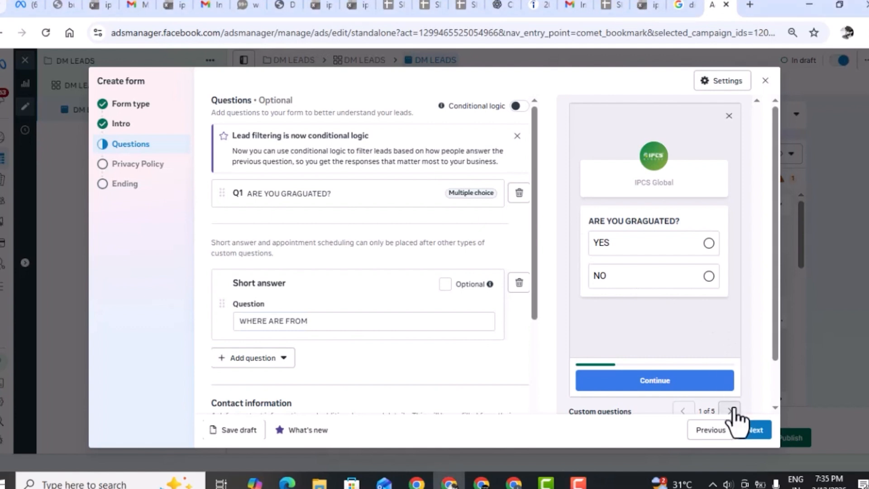
left_click(730, 410)
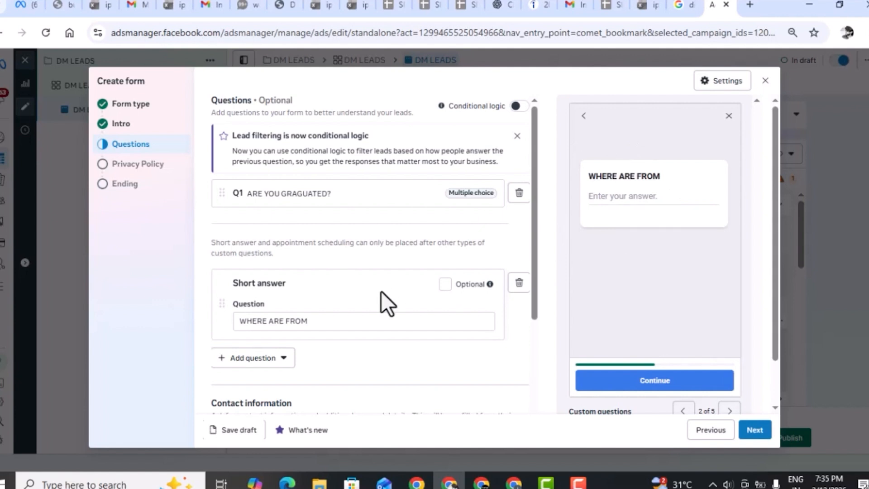
Enter WE ARE USING FOR MARKETING PURPOSE as the description of the contact information.
scroll(381, 293, "down", 5)
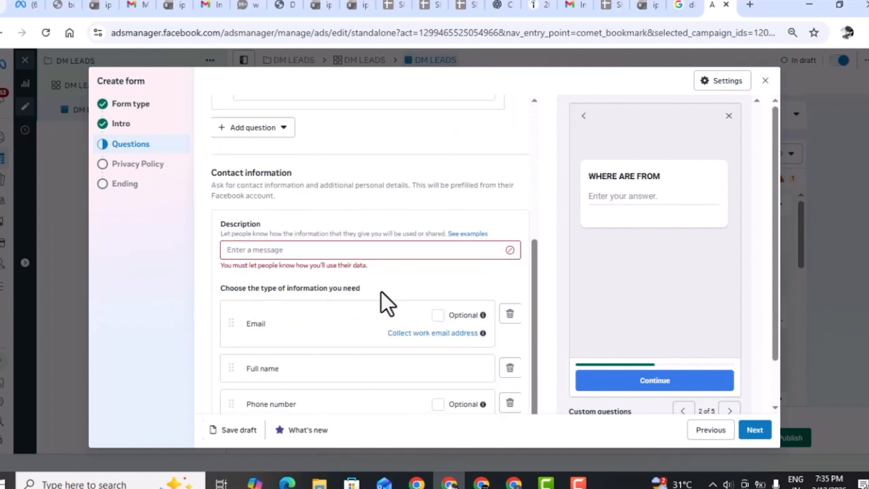
scroll(381, 292, "down", 1)
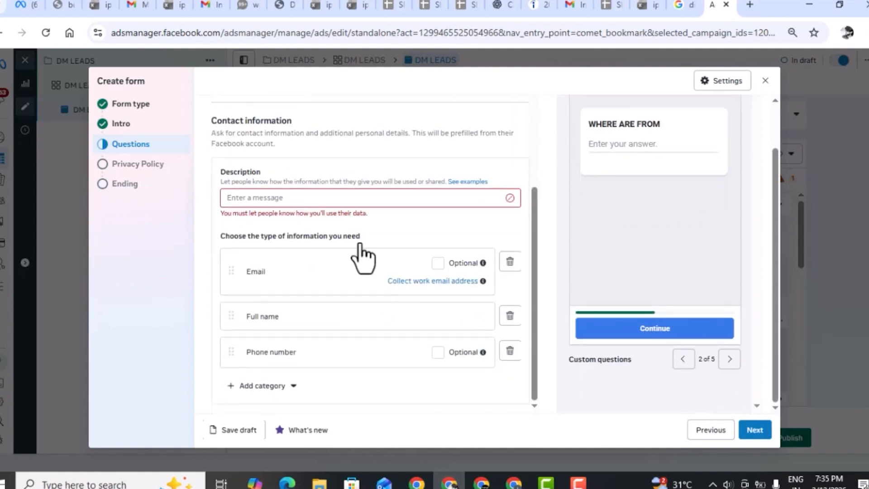
left_click(322, 198)
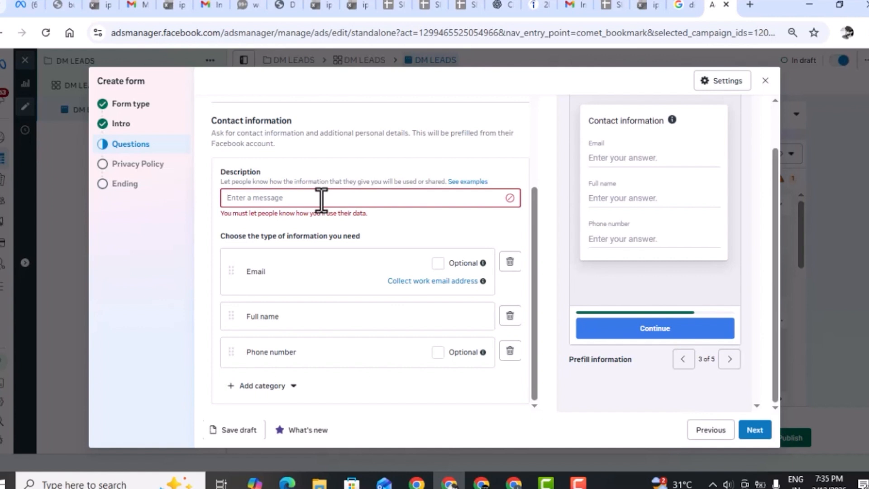
type("WE")
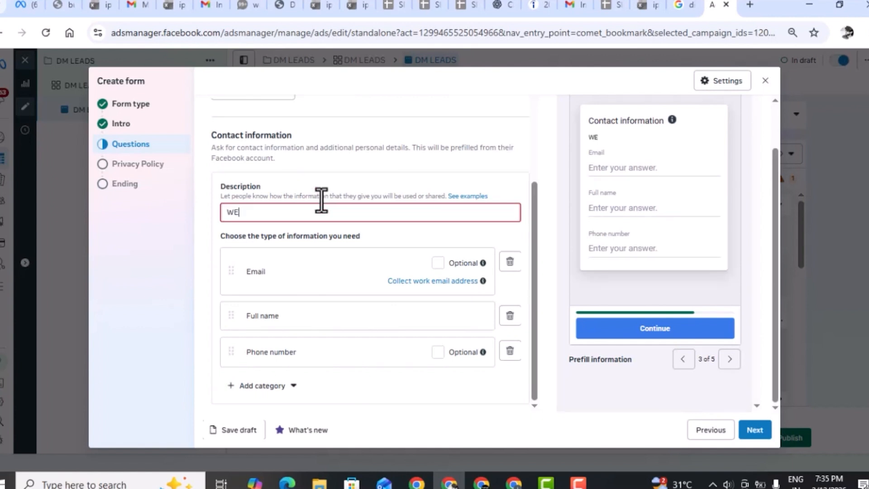
type(" ARE ")
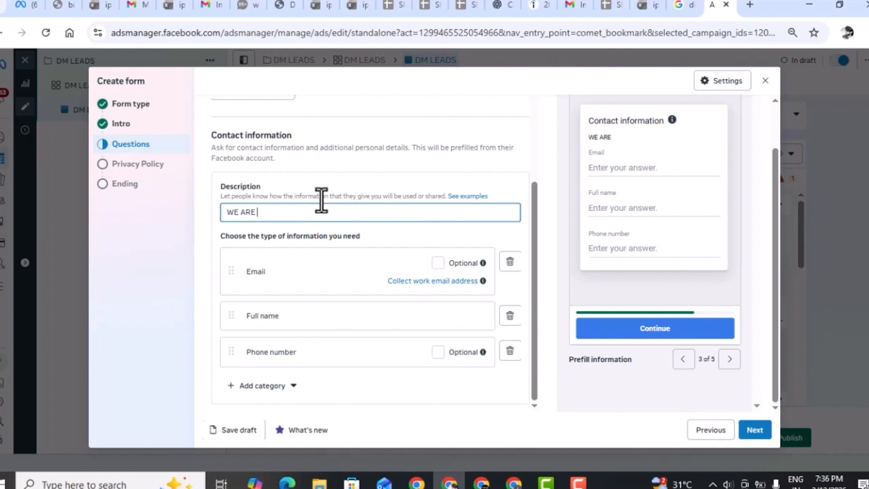
type("USING FO")
type("R MARKETING PURPOSE")
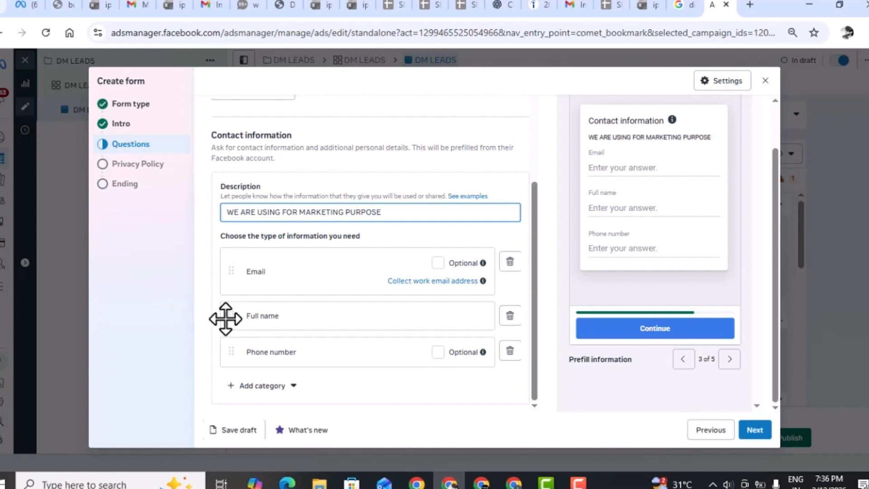
Reorder the requested contact information to full name, phone number and email.
left_click_drag(228, 318, 228, 319)
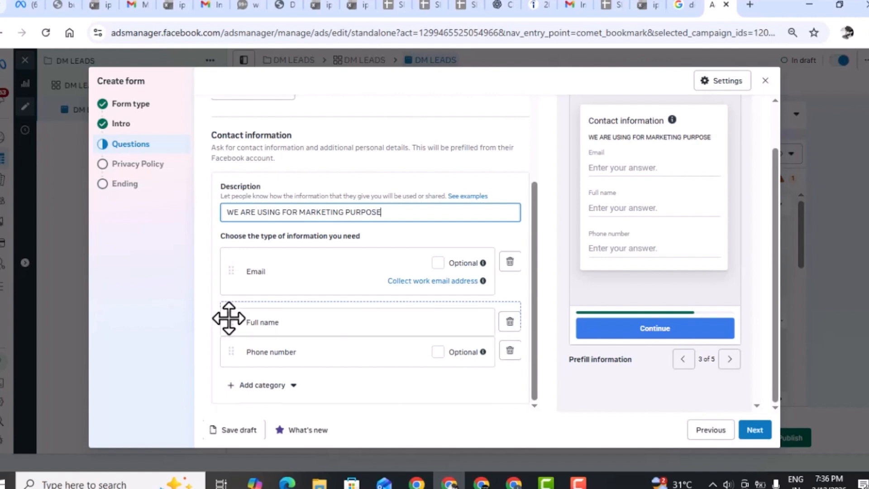
left_click_drag(228, 318, 232, 260)
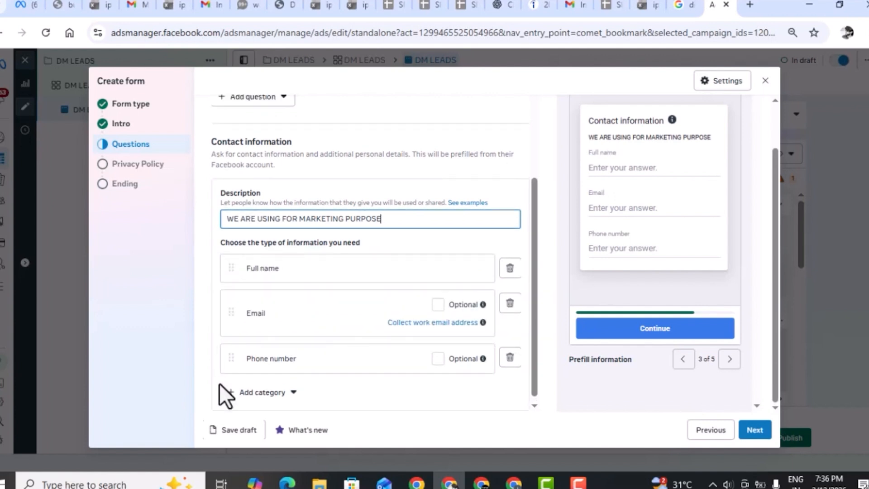
left_click_drag(232, 358, 225, 296)
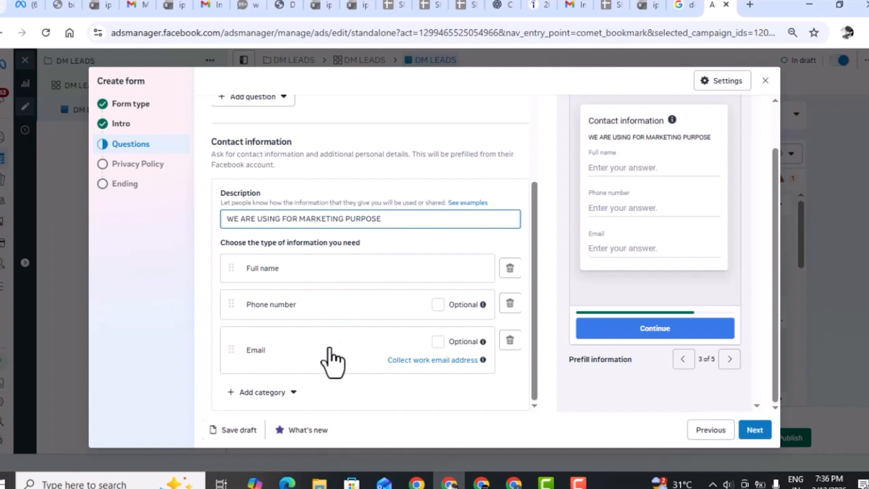
Continue to the form's privacy policy section, turn the optional privacy policy off and proceed to the ending section.
scroll(329, 360, "down", 1)
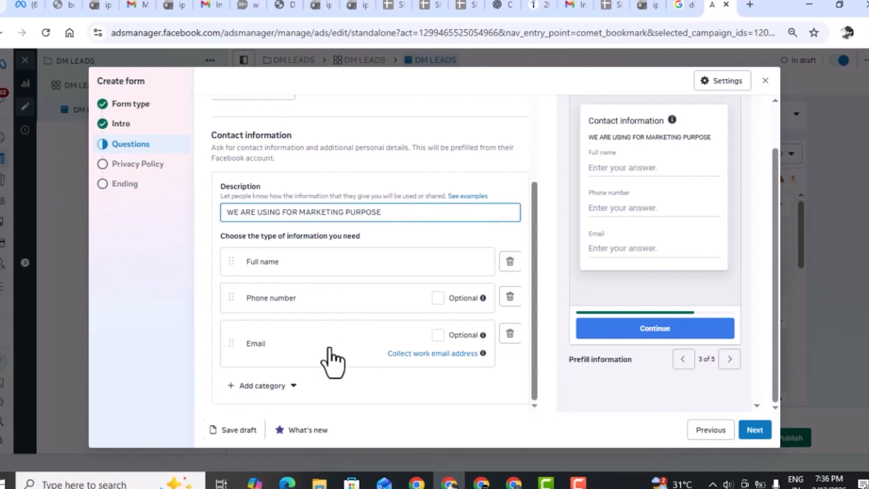
left_click(755, 430)
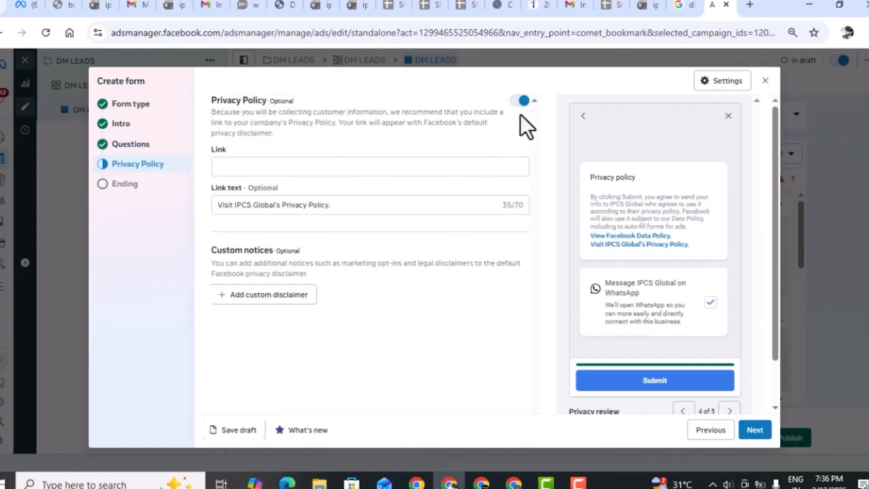
left_click(517, 102)
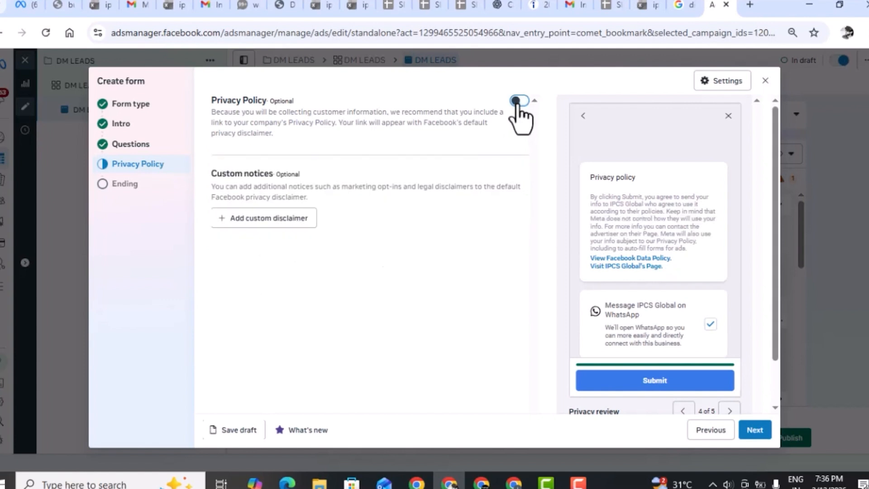
left_click(754, 430)
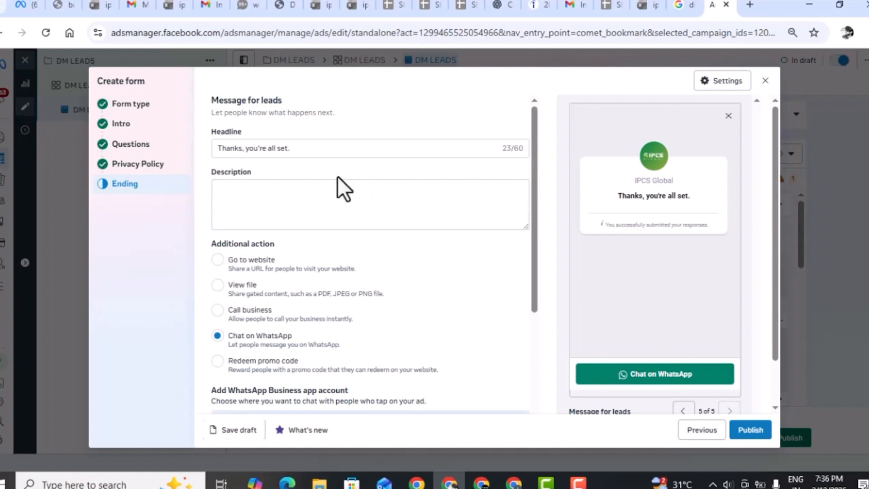
Enter THANK YOU FOR YOUR INTERSET IN OUR DIGITAL MARKETING COURSE as the description of the message for leads.
left_click(346, 153)
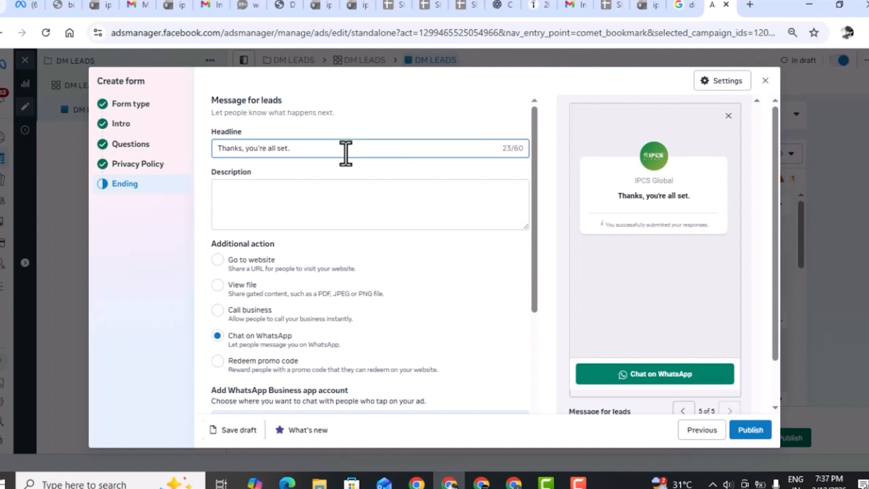
left_click(307, 213)
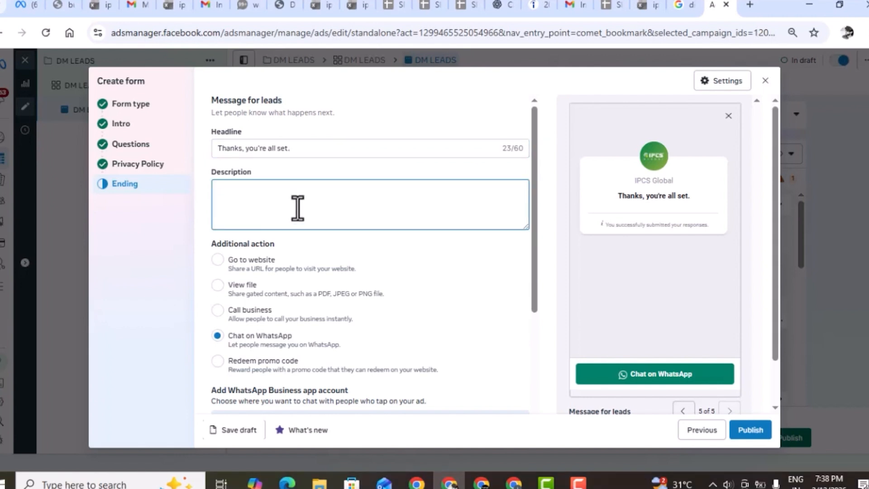
type("THANK Y")
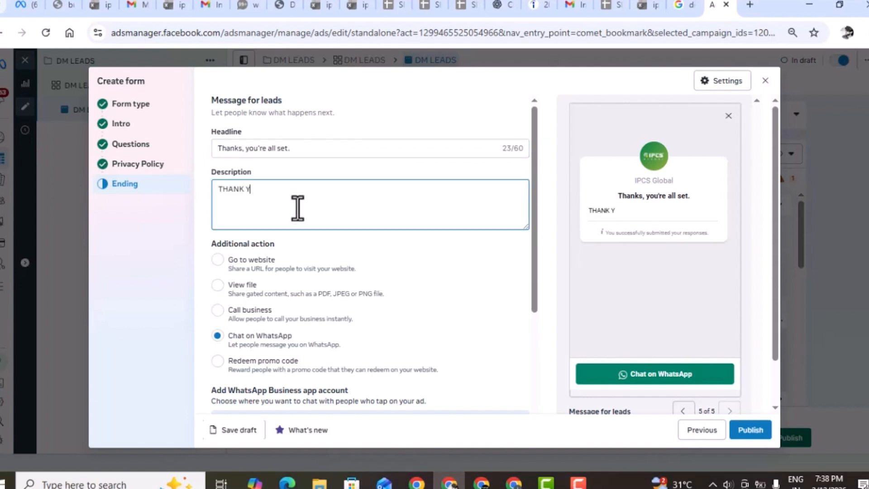
type("OU FOR YOUR")
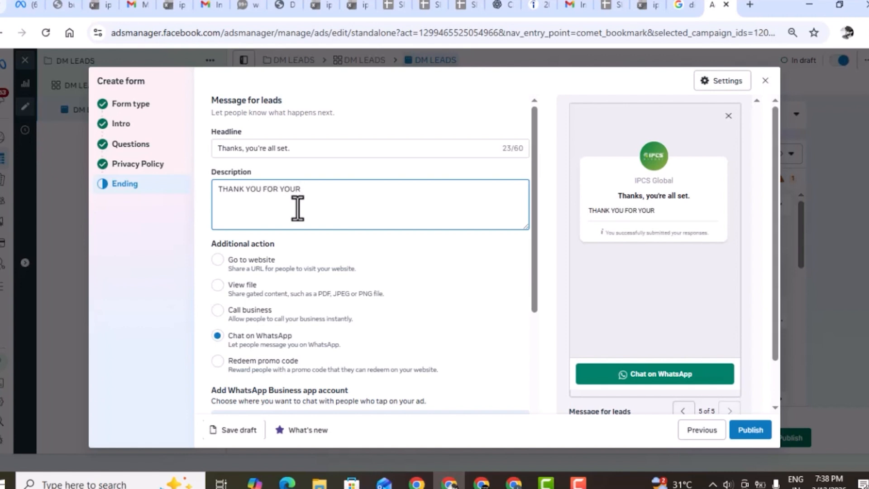
type(" INTERSET IN O")
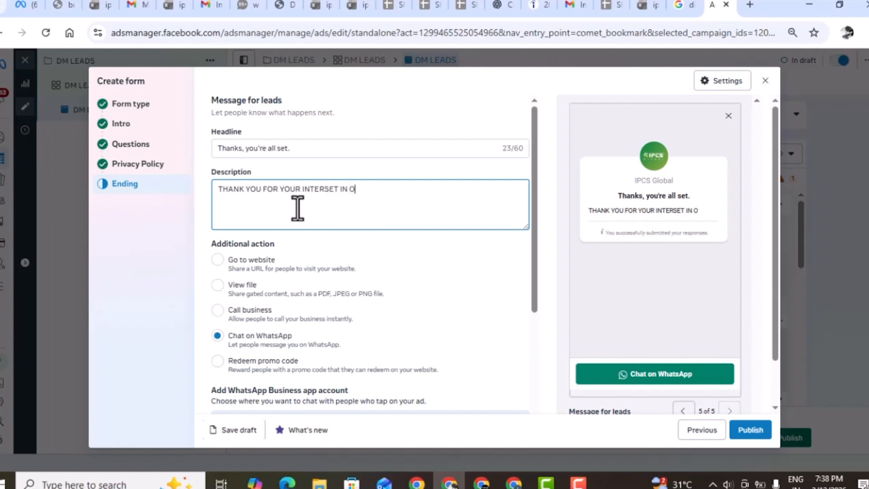
type("UR DIGITA")
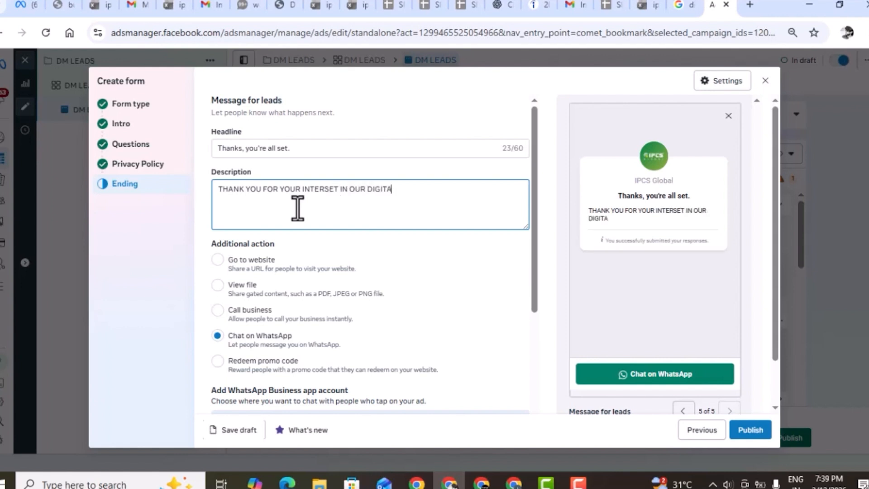
type("L MARKETING COURSE")
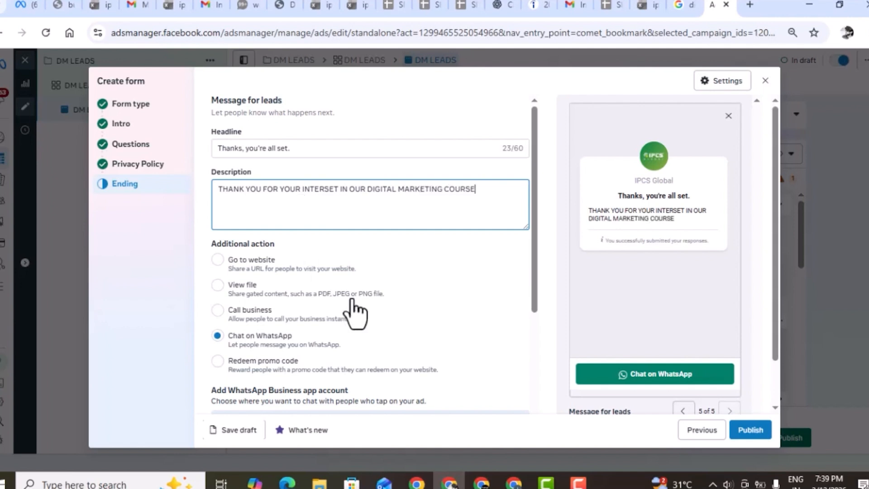
Set the ending message's additional action to Go to website and start editing its link.
scroll(355, 312, "down", 3)
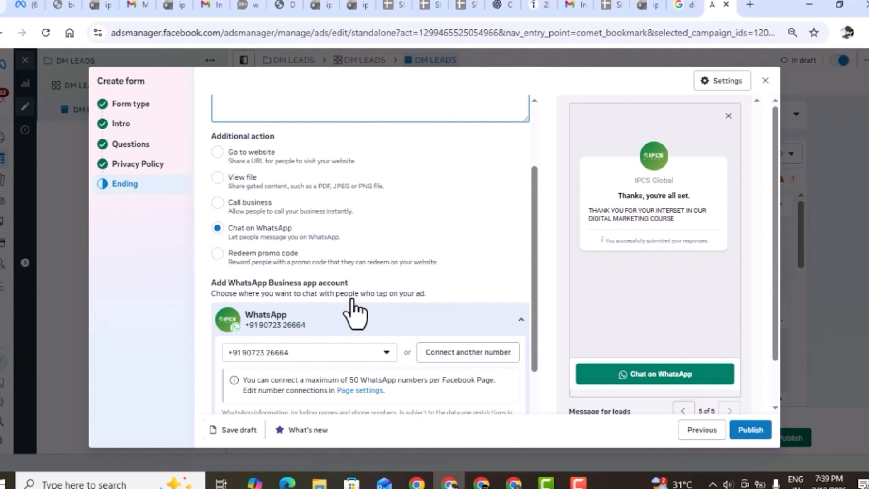
scroll(351, 296, "up", 2)
scroll(330, 314, "up", 1)
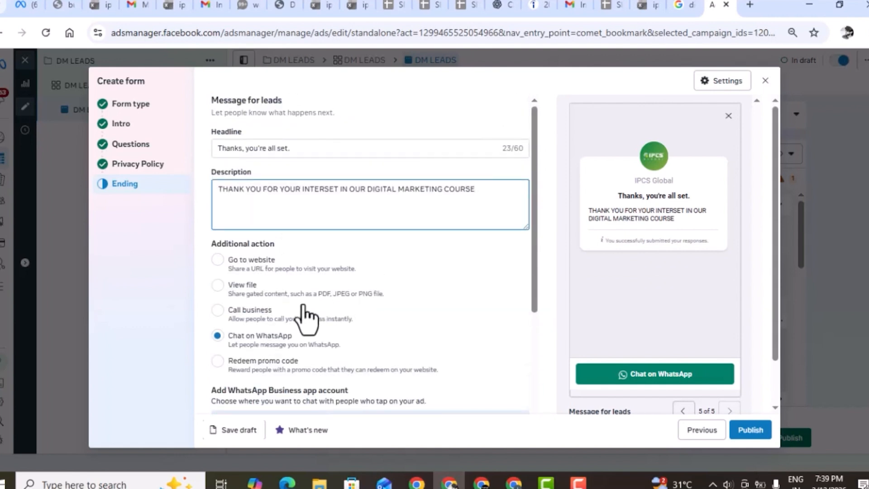
scroll(272, 263, "down", 1)
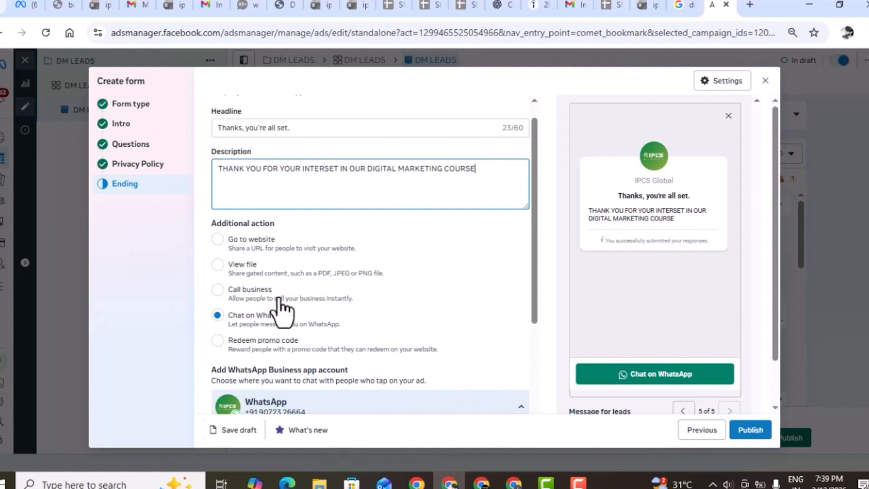
left_click(218, 238)
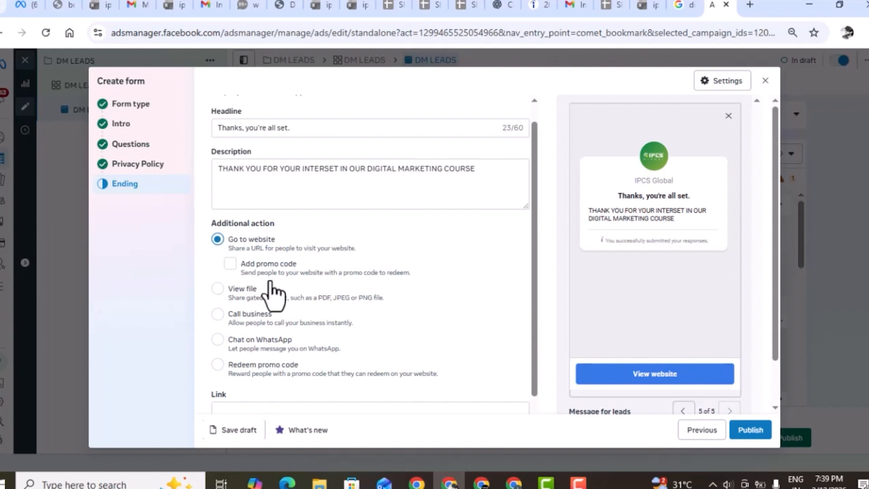
scroll(272, 290, "down", 2)
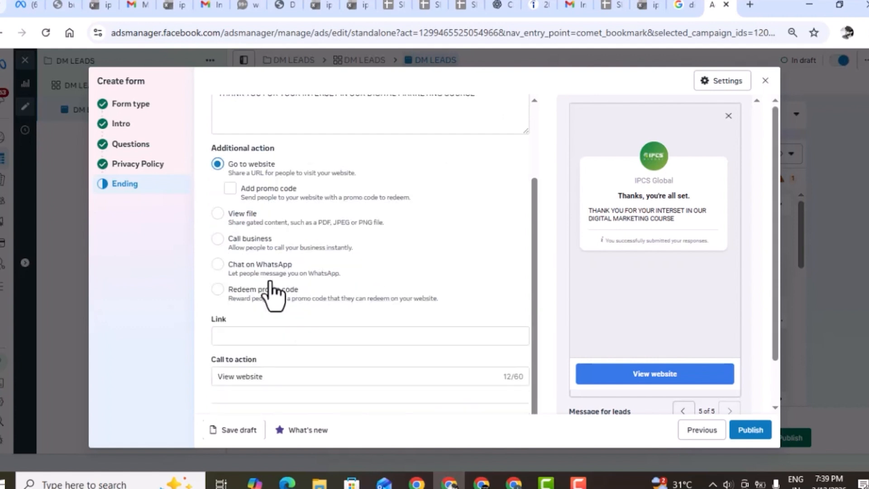
left_click(267, 339)
left_click(277, 341)
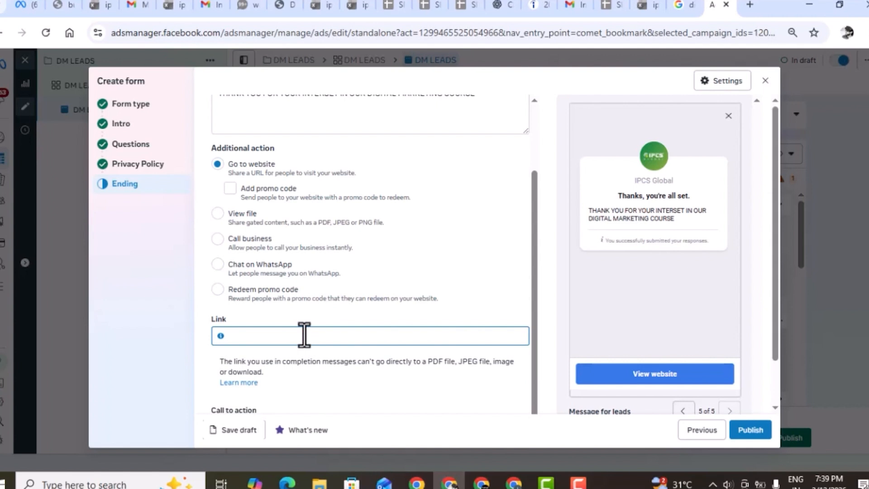
Find the IPCS Global website with a web search for ipcs global in a new browser tab and copy its address.
left_click(747, 8)
type("IPCS")
key("Down")
key("Down")
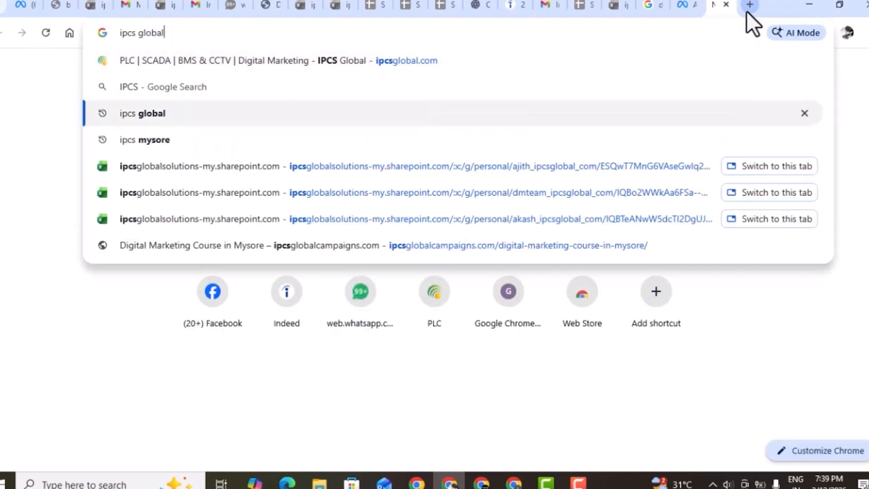
key("Return")
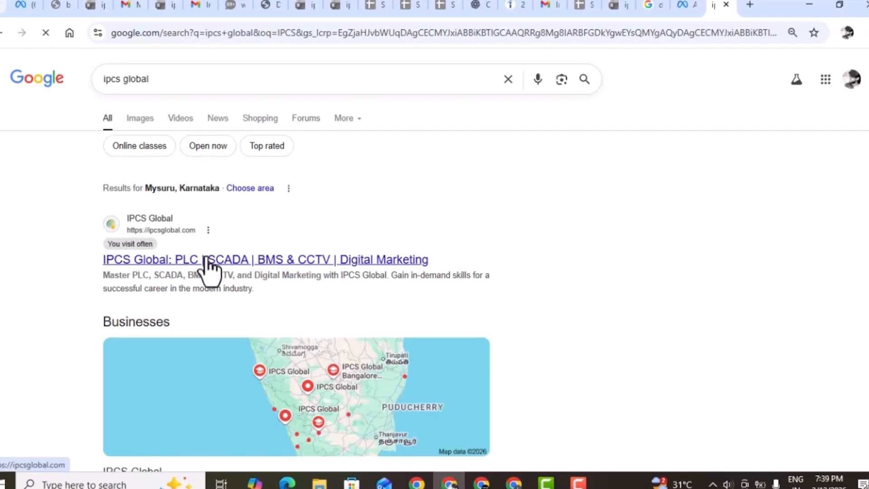
left_click(207, 260)
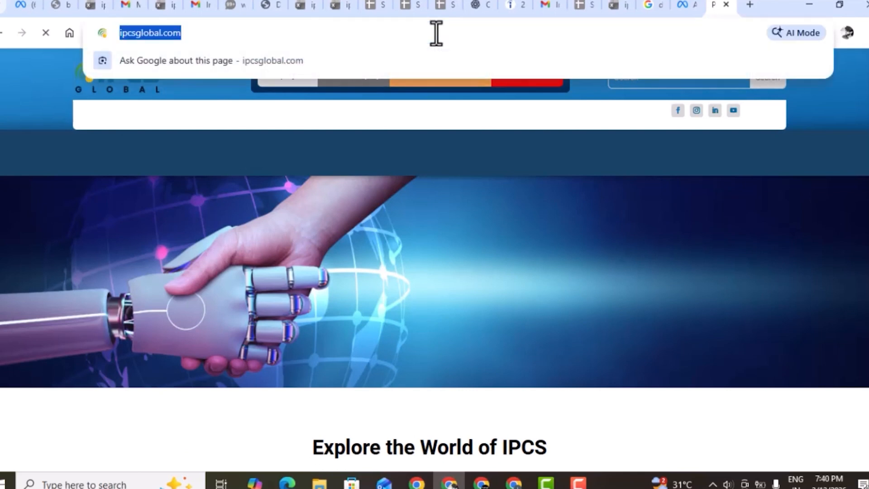
left_click(436, 33)
key("ctrl+c")
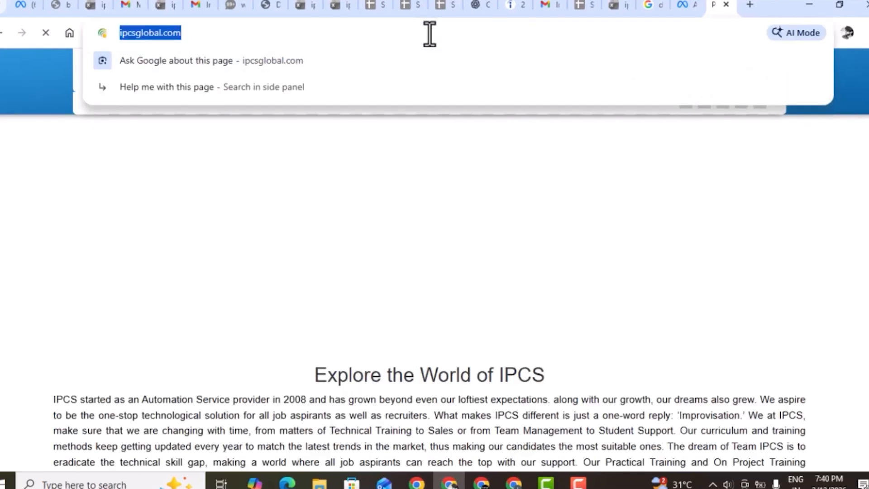
left_click(691, 6)
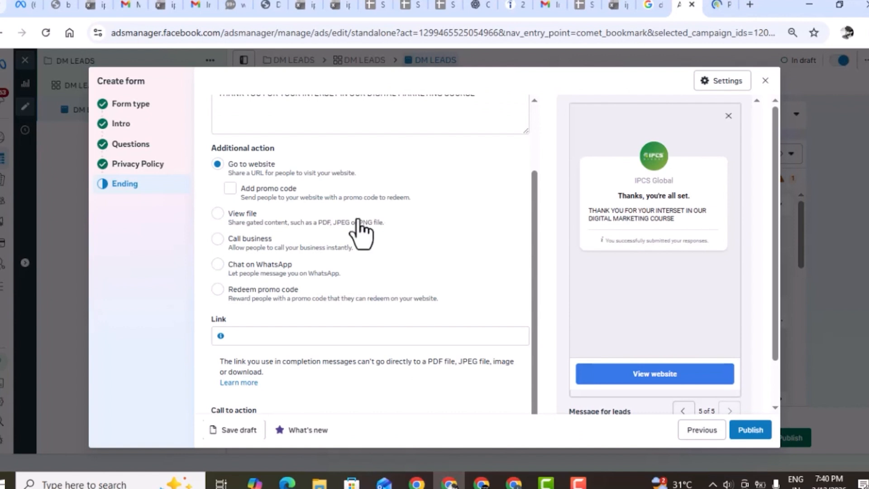
left_click(287, 335)
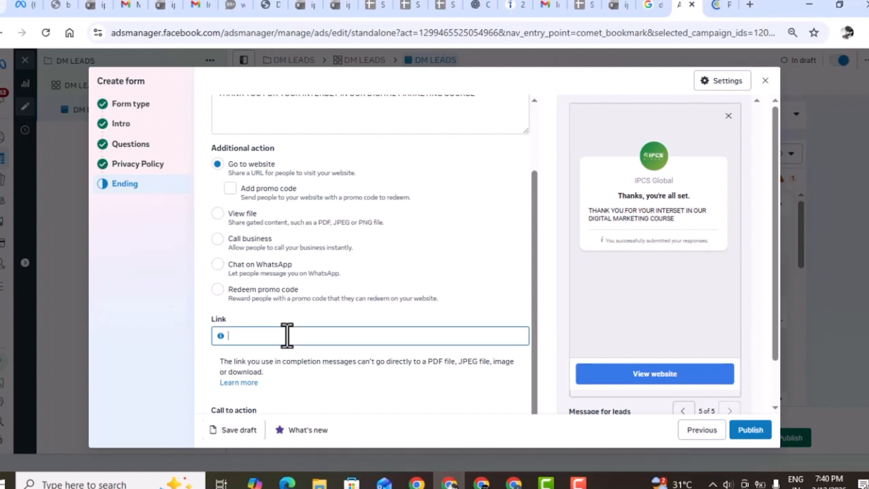
key("ctrl+v")
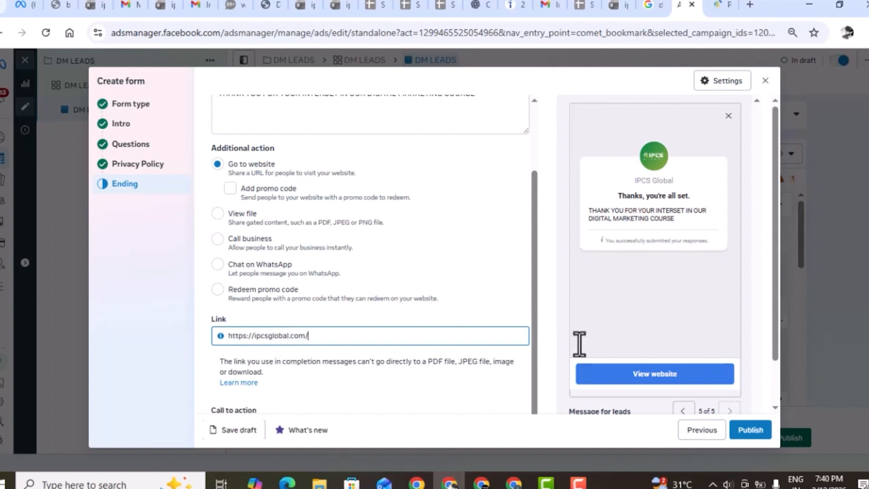
left_click(750, 429)
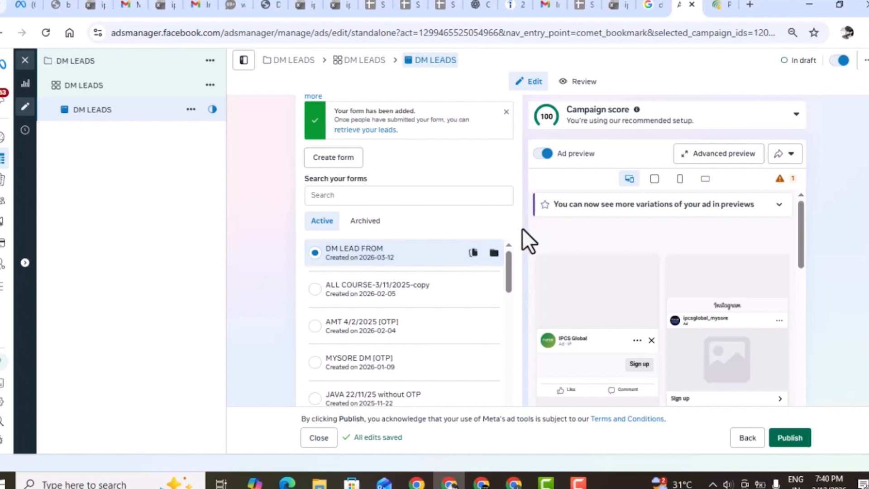
Set up the ad creative as a video ad using the fifth Instagram video in the first row and continue to its text.
scroll(522, 228, "down", 1)
scroll(522, 228, "down", 3)
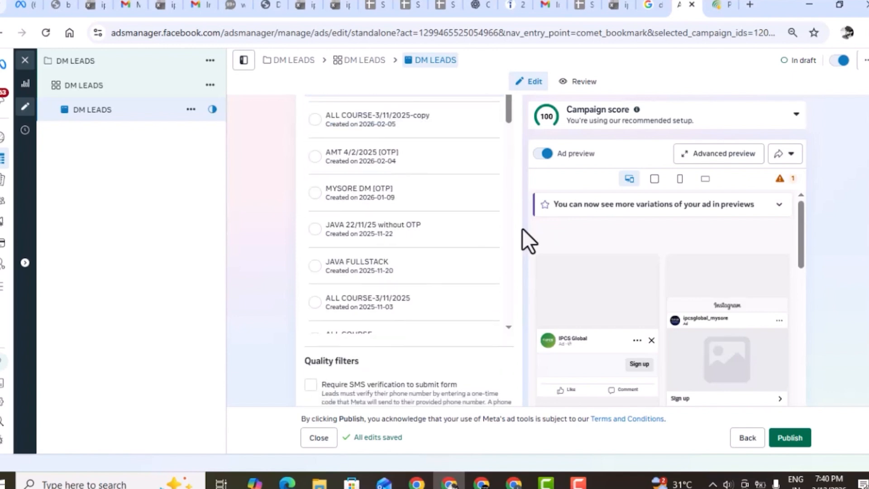
scroll(522, 229, "down", 3)
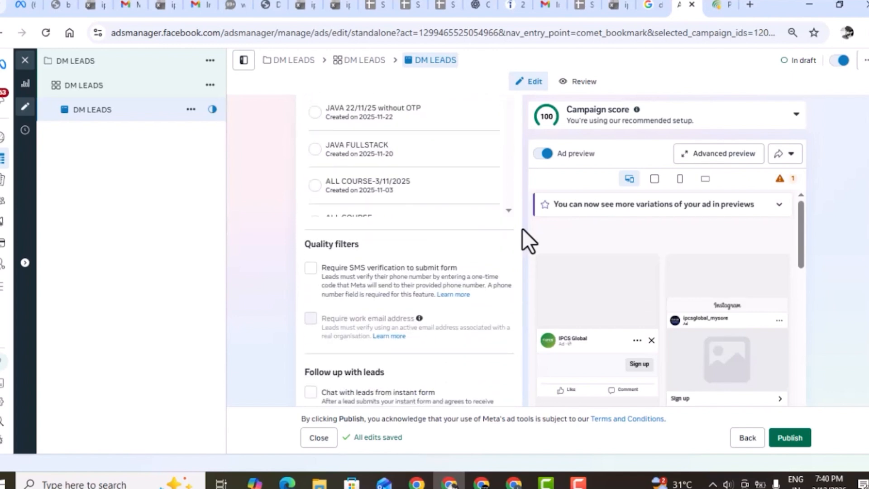
scroll(522, 229, "down", 3)
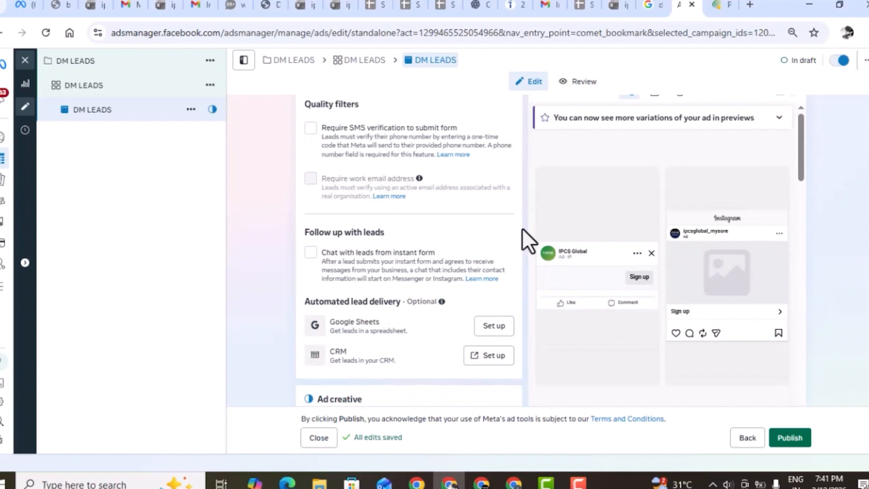
scroll(522, 228, "down", 2)
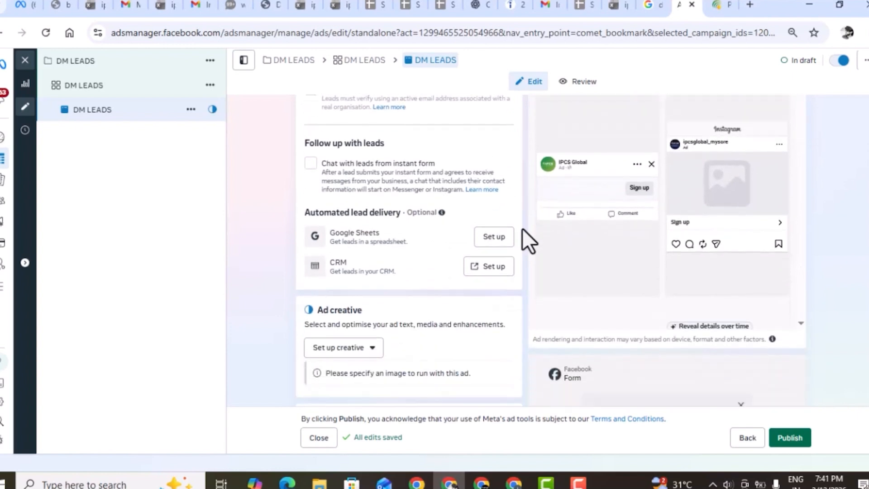
scroll(522, 228, "down", 2)
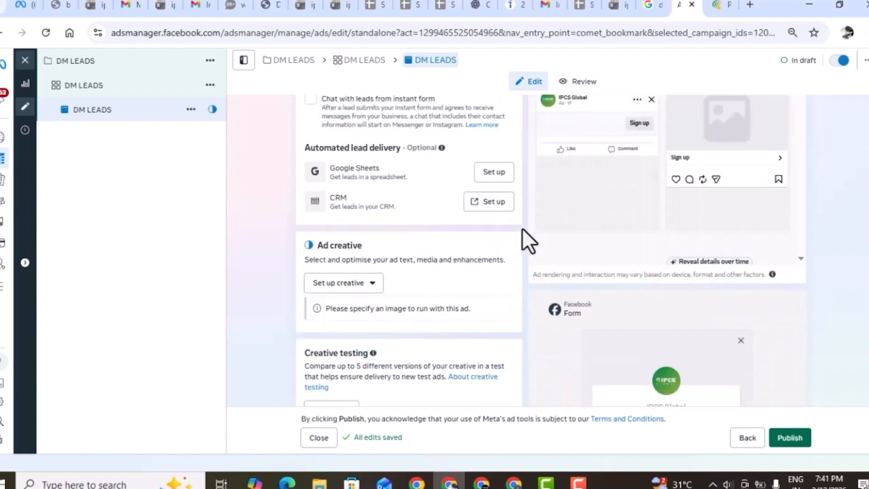
left_click(350, 281)
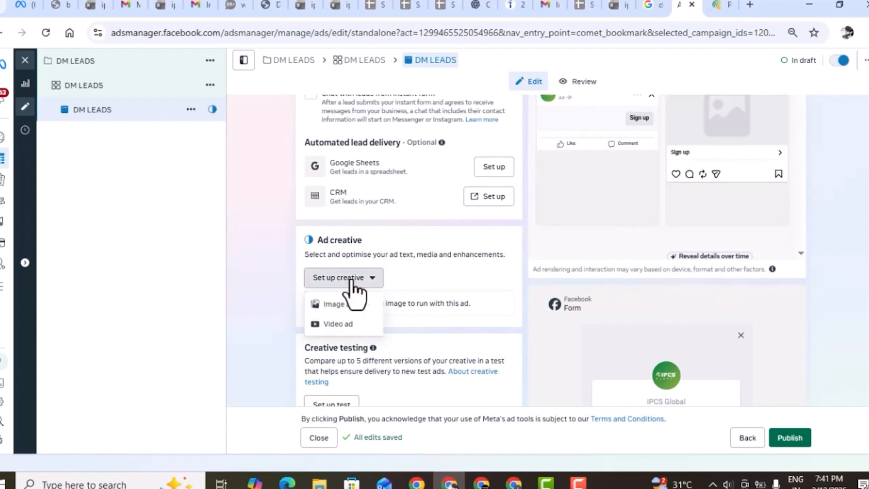
left_click(344, 324)
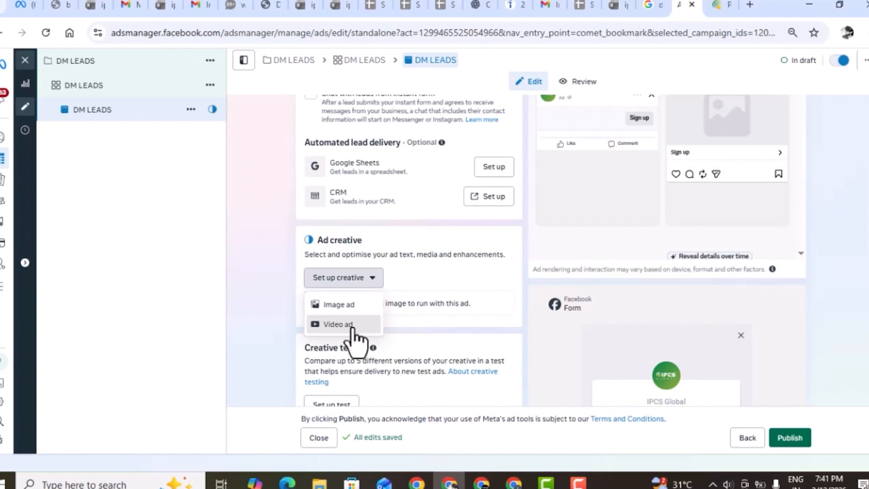
left_click(352, 325)
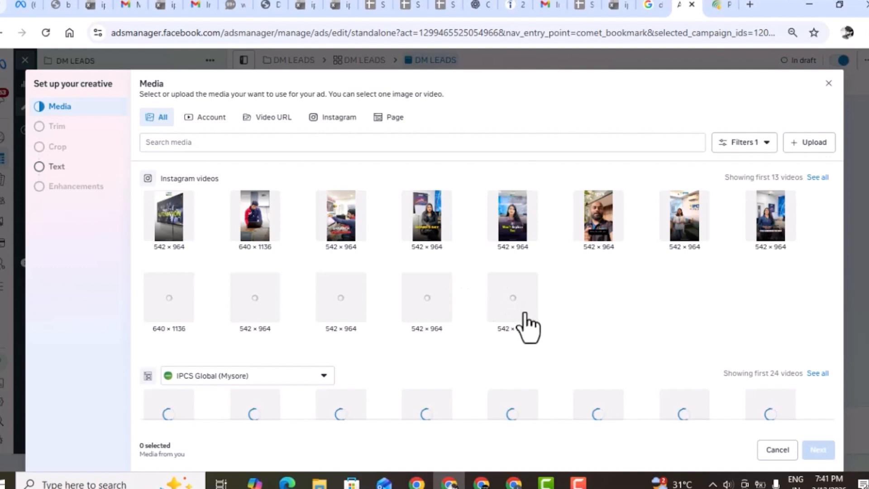
left_click(517, 228)
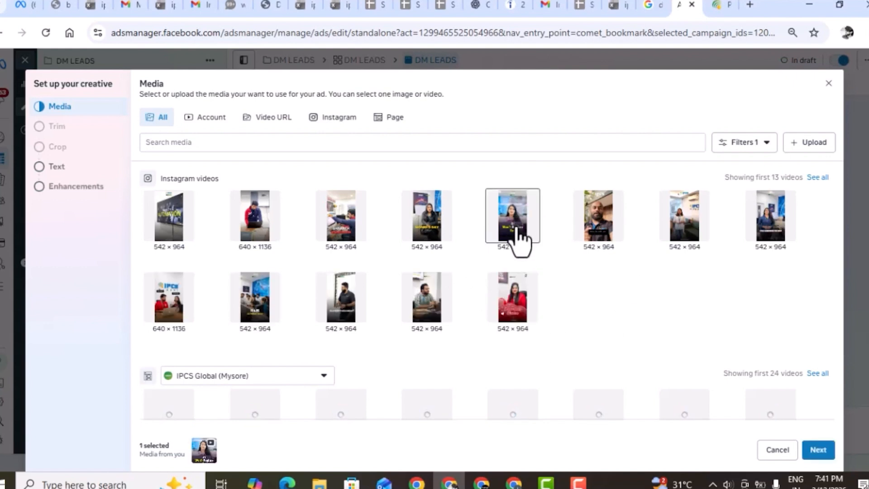
left_click(819, 450)
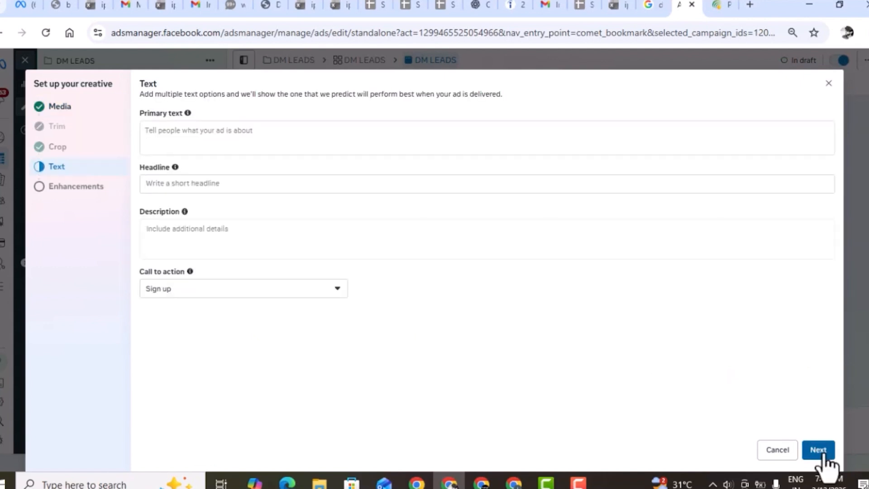
Paste the primary text beginning "Learn Digital Marketing from industry experts" and set the headline to BECOME A DIGITAL MARKETING EXPERT.
left_click(235, 134)
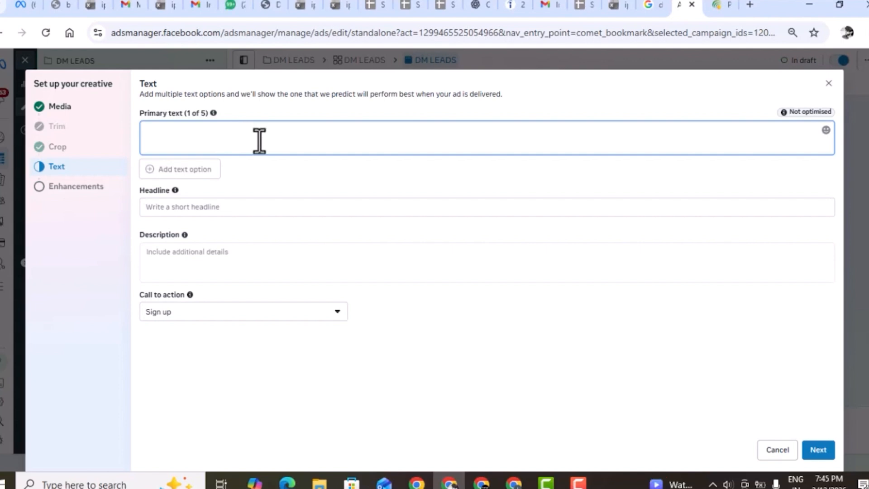
type("Learn Digital Marketing from industry experts and build a successful career in SEO, Google Ads, and Social Media Marketing. Limited seats available. Enroll today and start your journey toward a high-demand career")
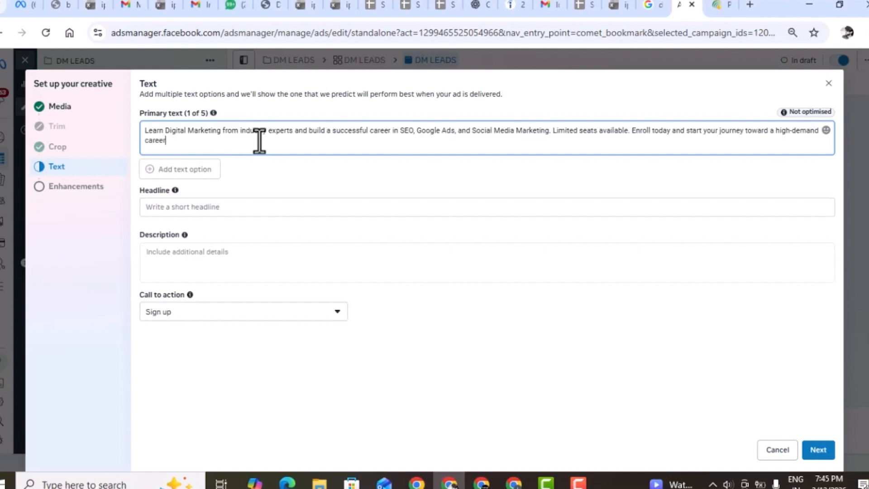
left_click(254, 209)
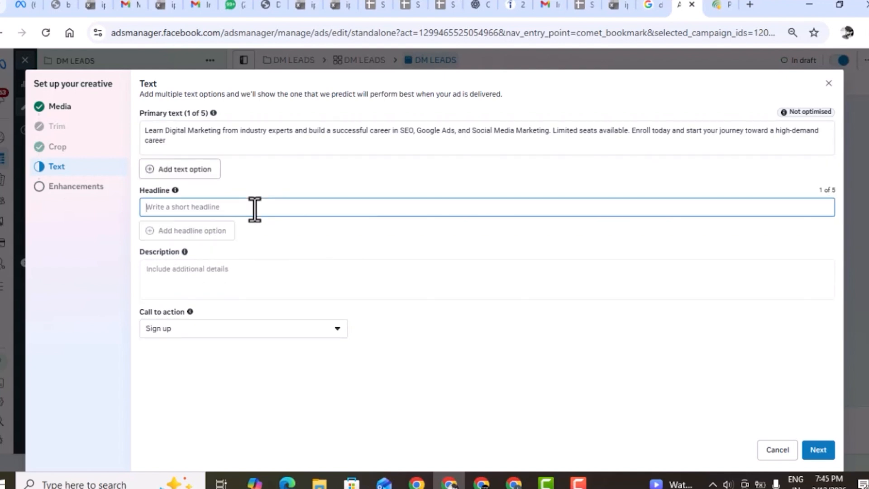
type("BECOME A DI")
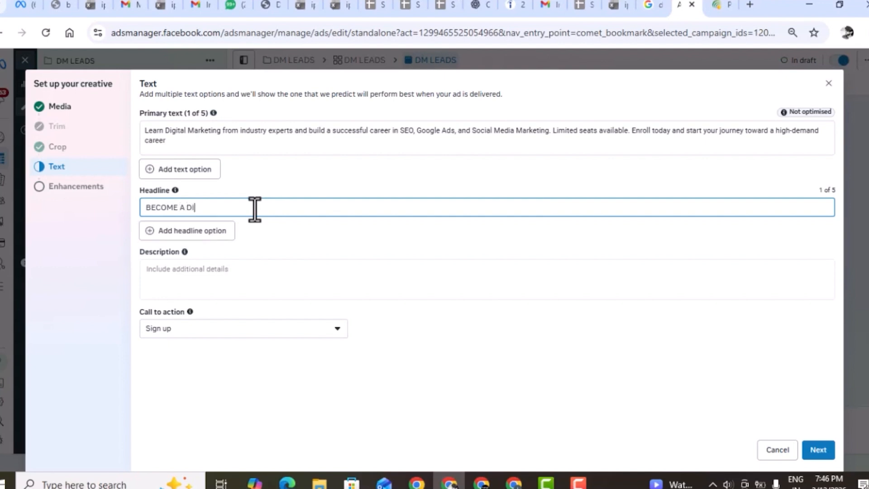
type("GITAL MARKETING EXPERT")
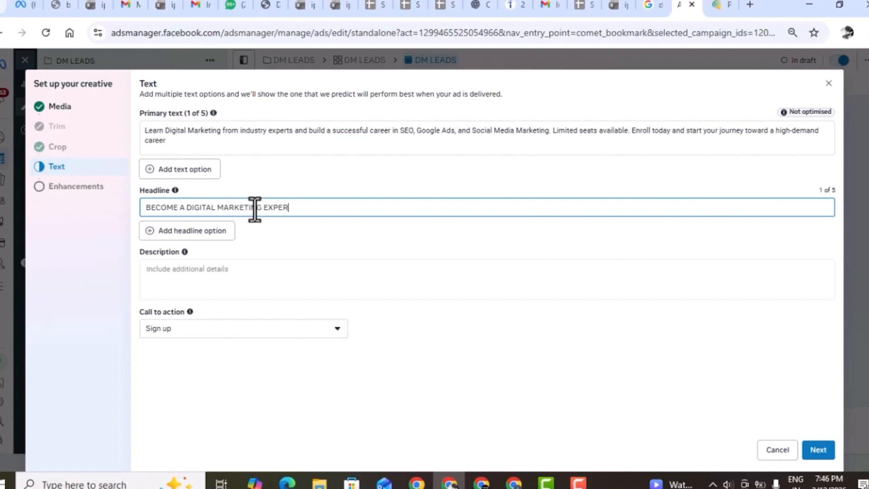
Enter 100%PLACEMENT & PLACEMENT SUPPORT IS AVALABILE as the ad description.
left_click(233, 278)
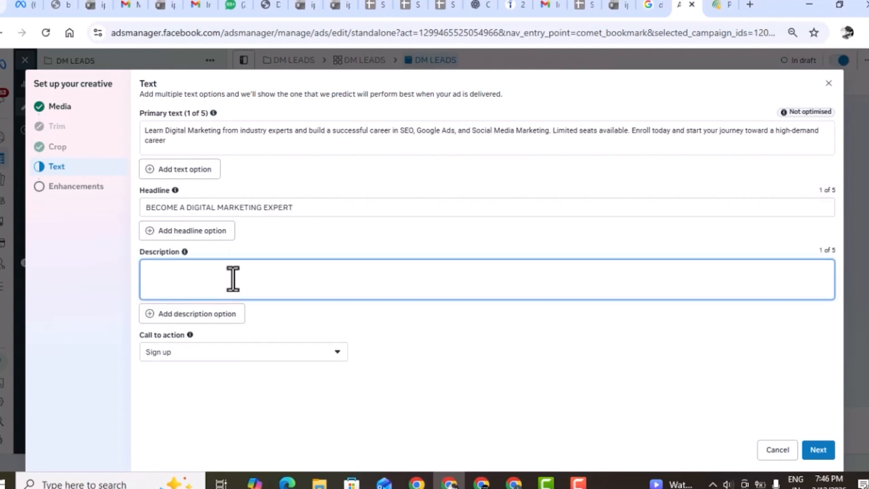
type("100%PLACEMENT")
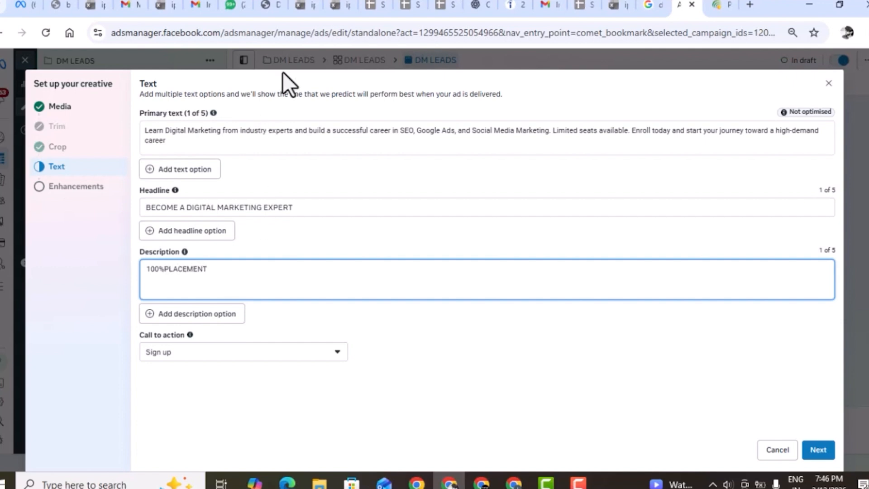
key("F9")
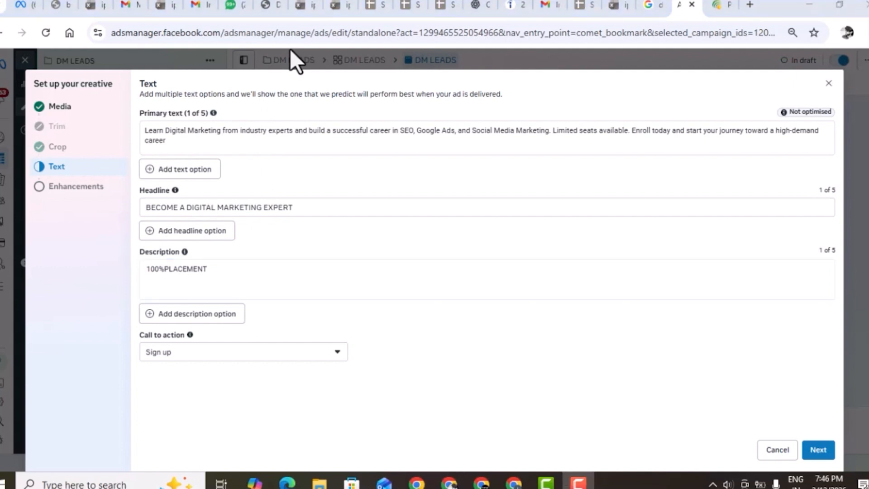
left_click(261, 276)
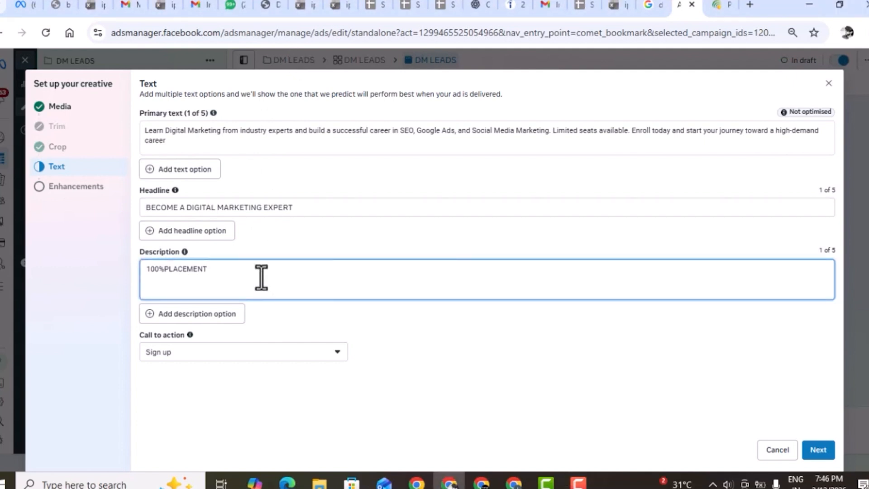
type("& PLACEMENT SUPPORT IS AVALI")
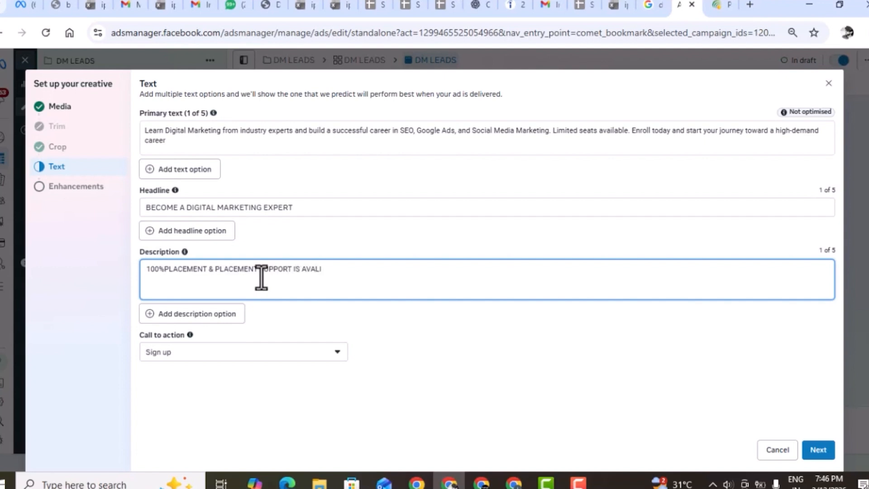
type("B")
key("BackSpace")
key("BackSpace")
type("ABILE")
Change the ad's call to action to Apply now.
left_click(261, 353)
left_click(262, 355)
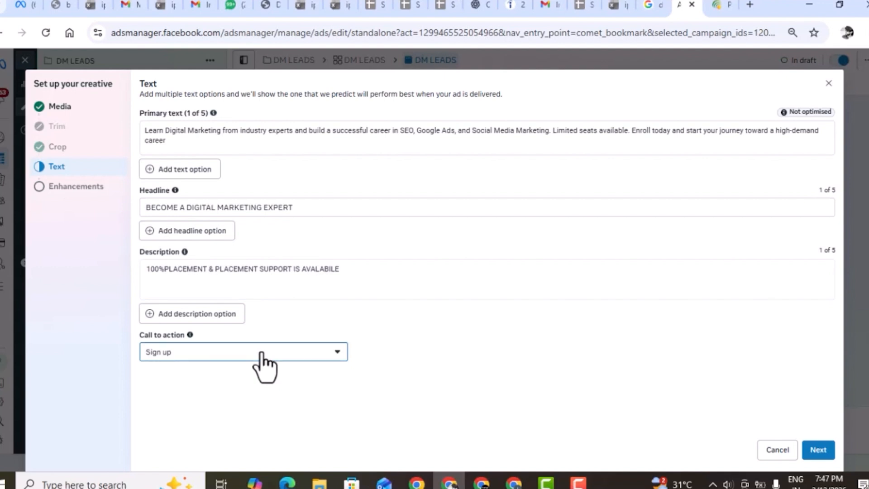
left_click(262, 354)
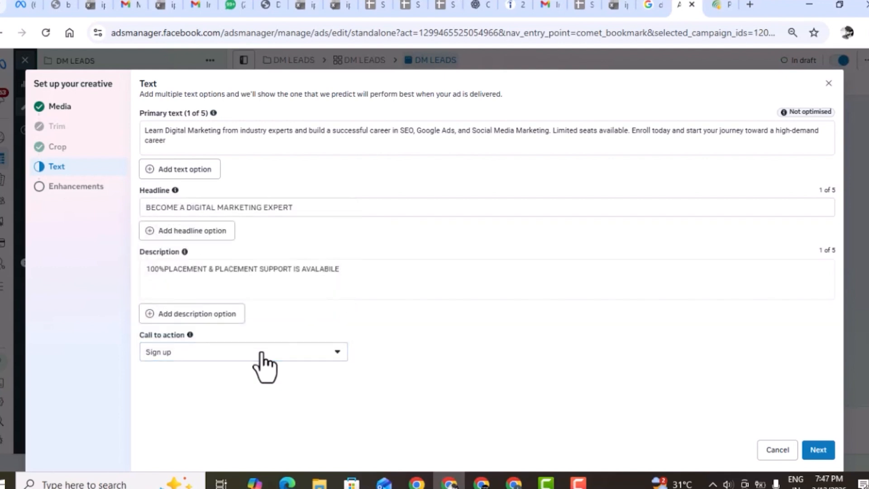
left_click(240, 354)
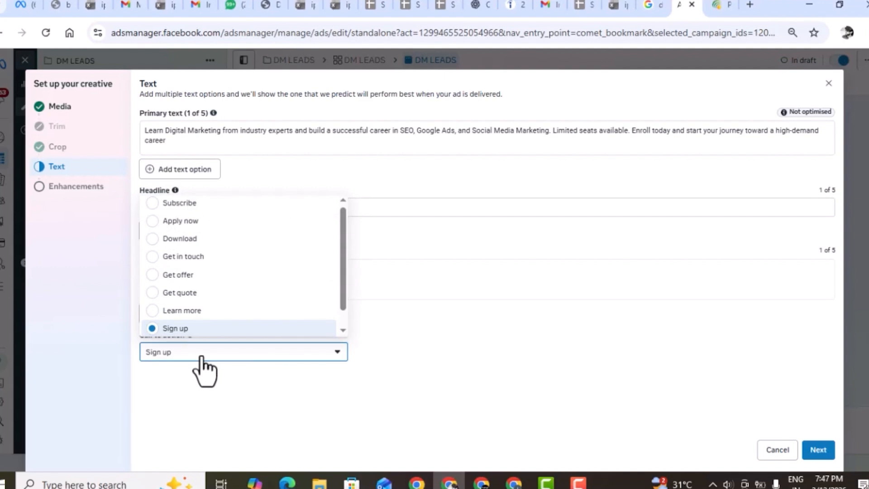
left_click(219, 222)
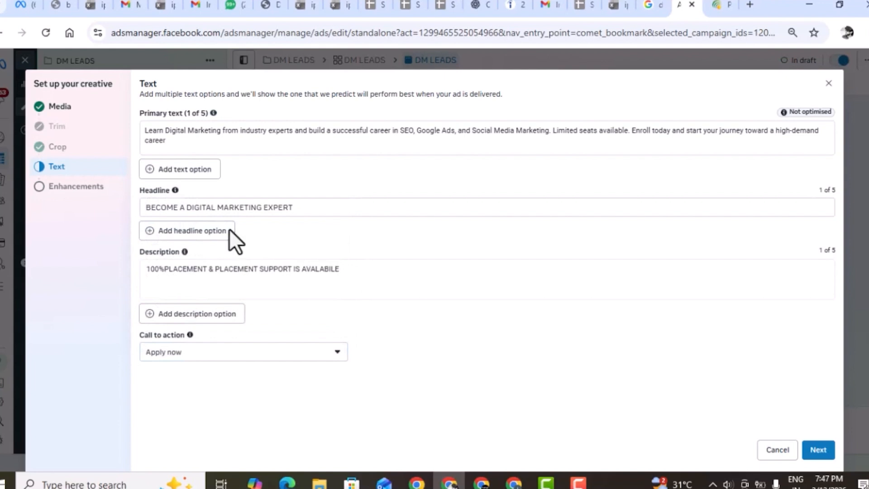
Finish the creative setup with the enhancements left as they are and publish the DM LEADS ad.
left_click(823, 456)
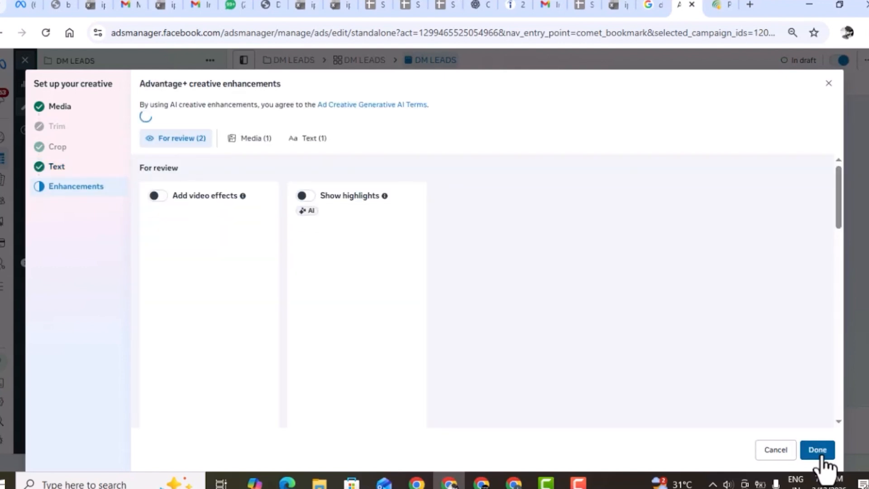
left_click(821, 456)
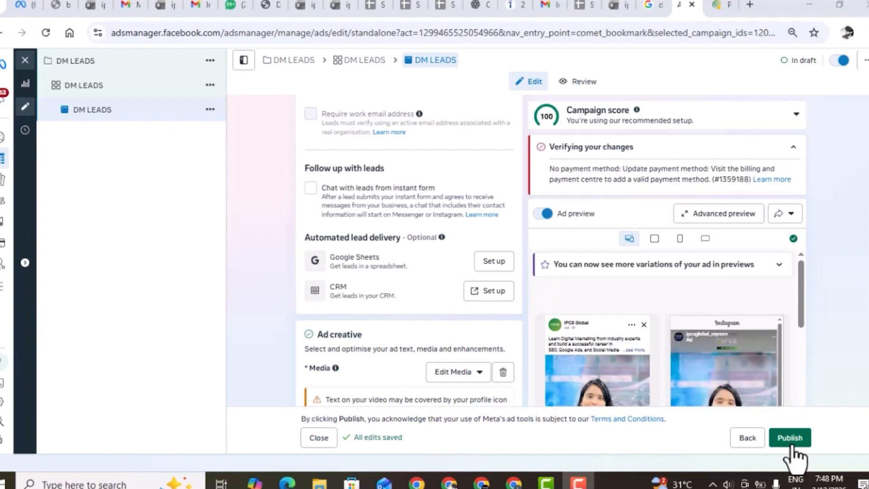
left_click(792, 444)
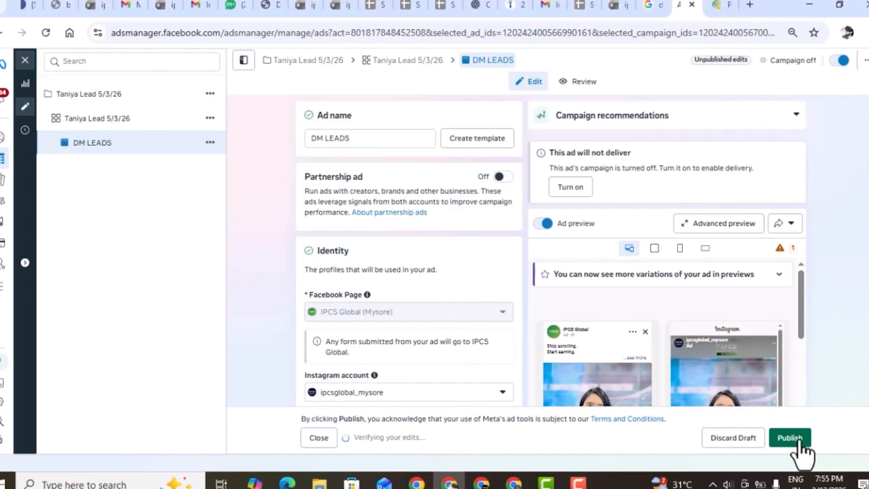
left_click(798, 441)
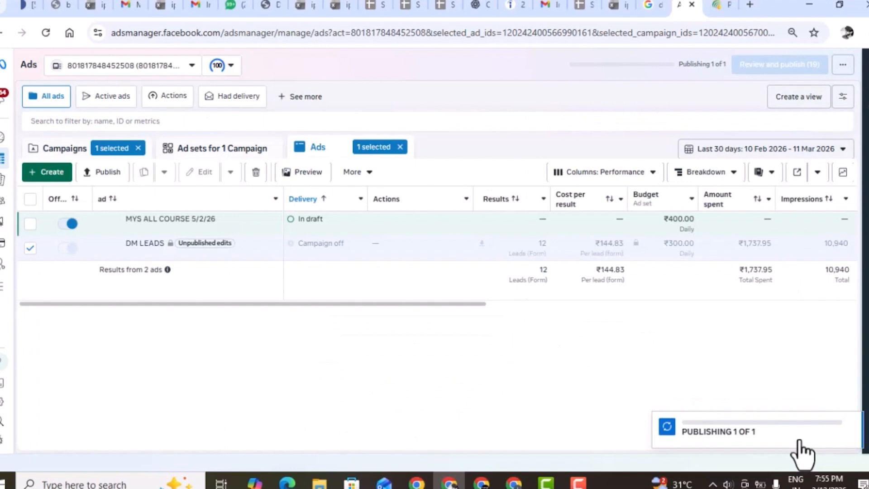